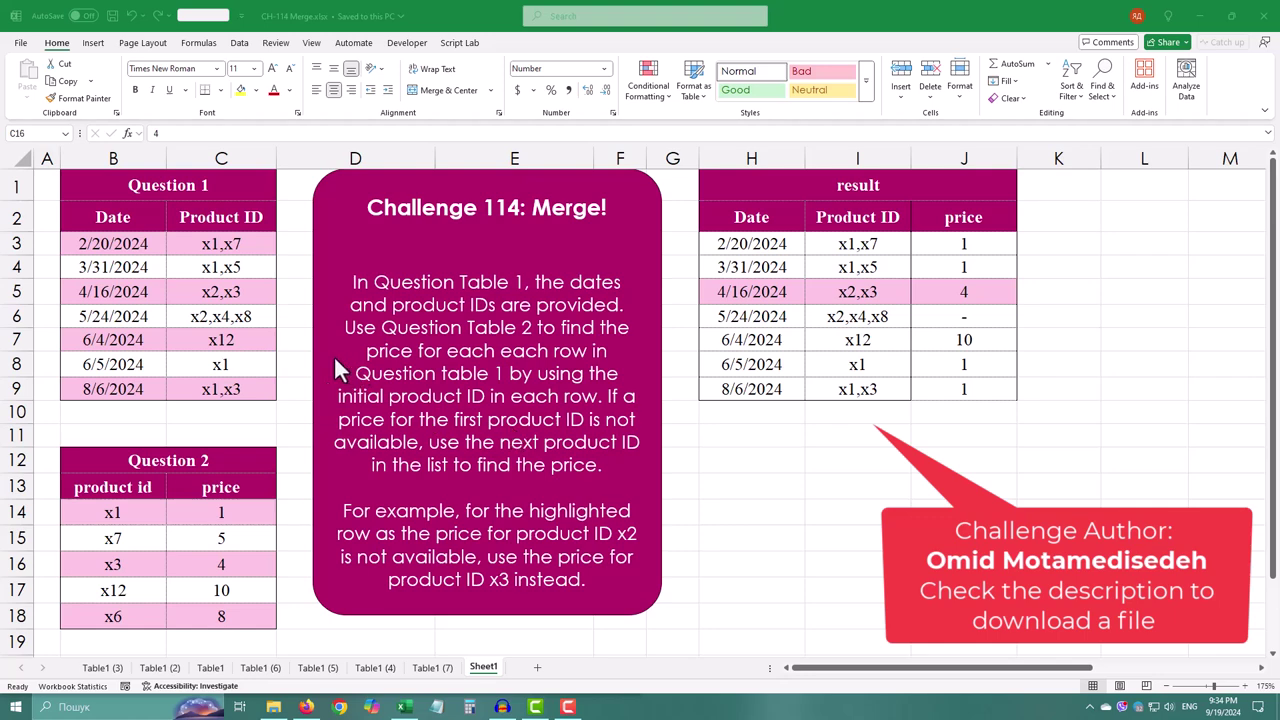
# Step: Review the Question 1 and Question 2 Product ID lists and the '-' result for 5/24/2024
pyautogui.click(232, 338)
pyautogui.moveTo(214, 243); pyautogui.dragTo(225, 388)
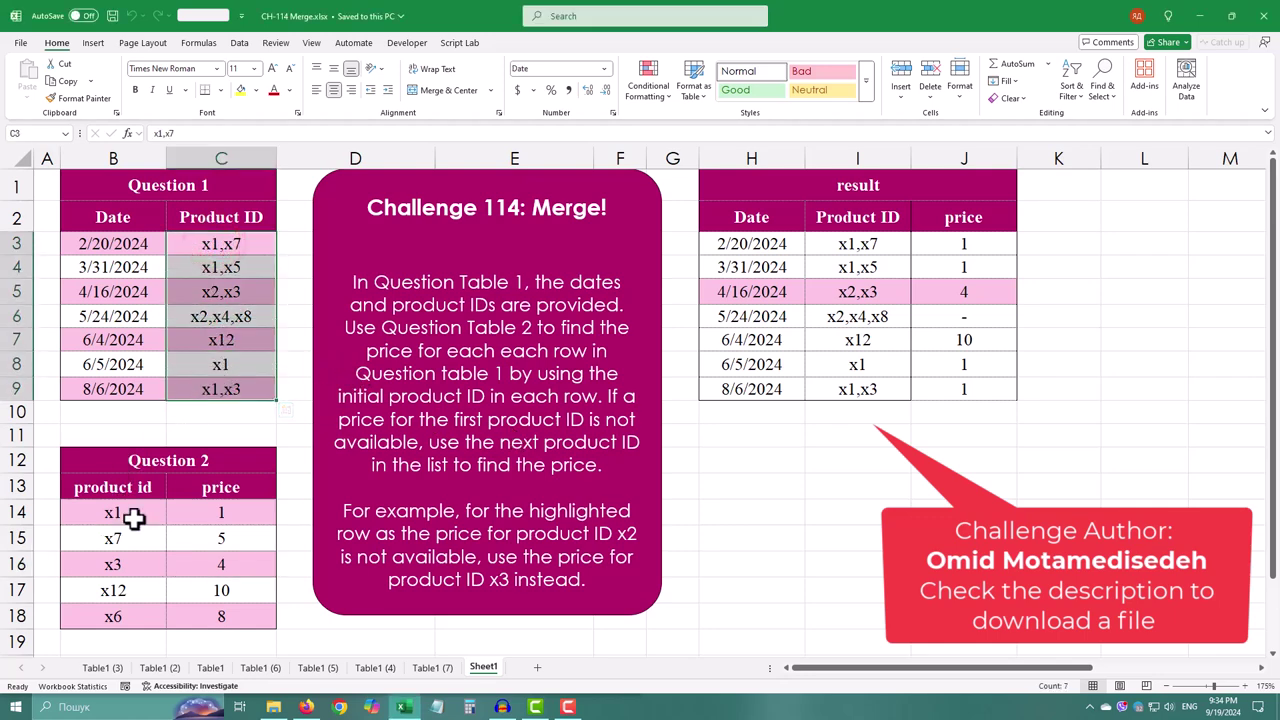
pyautogui.moveTo(133, 516); pyautogui.dragTo(129, 617)
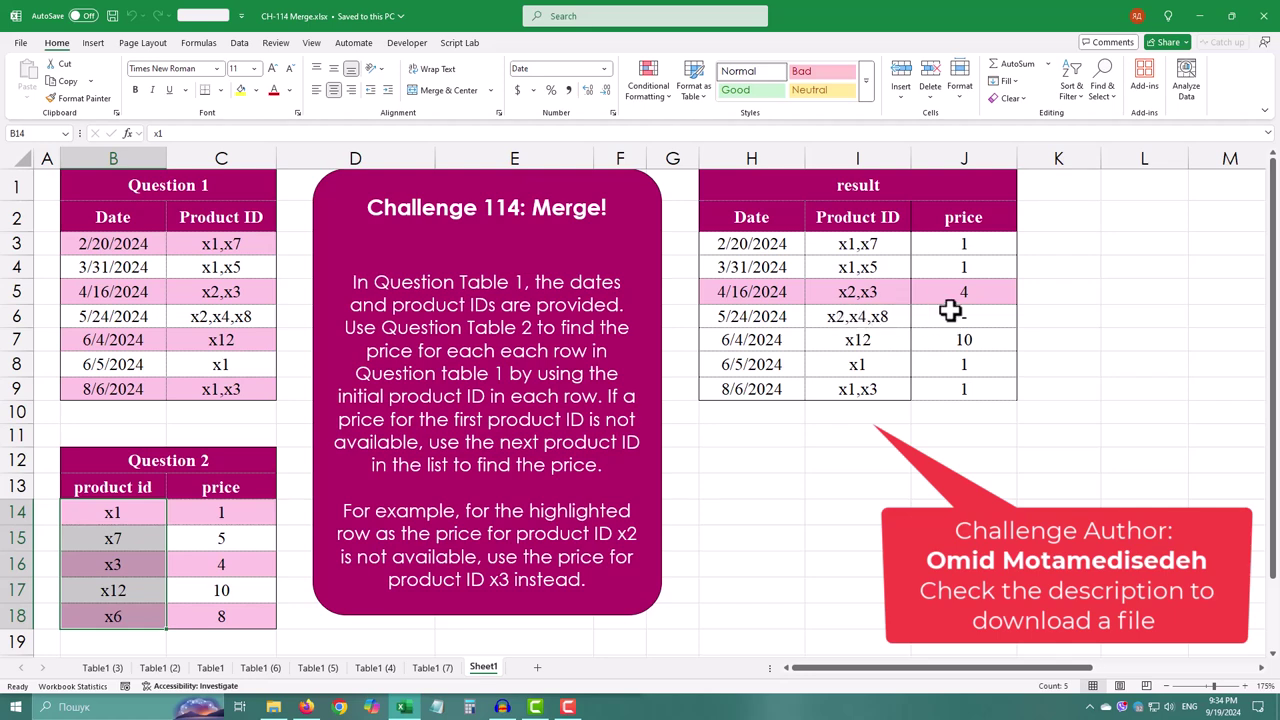
pyautogui.click(960, 312)
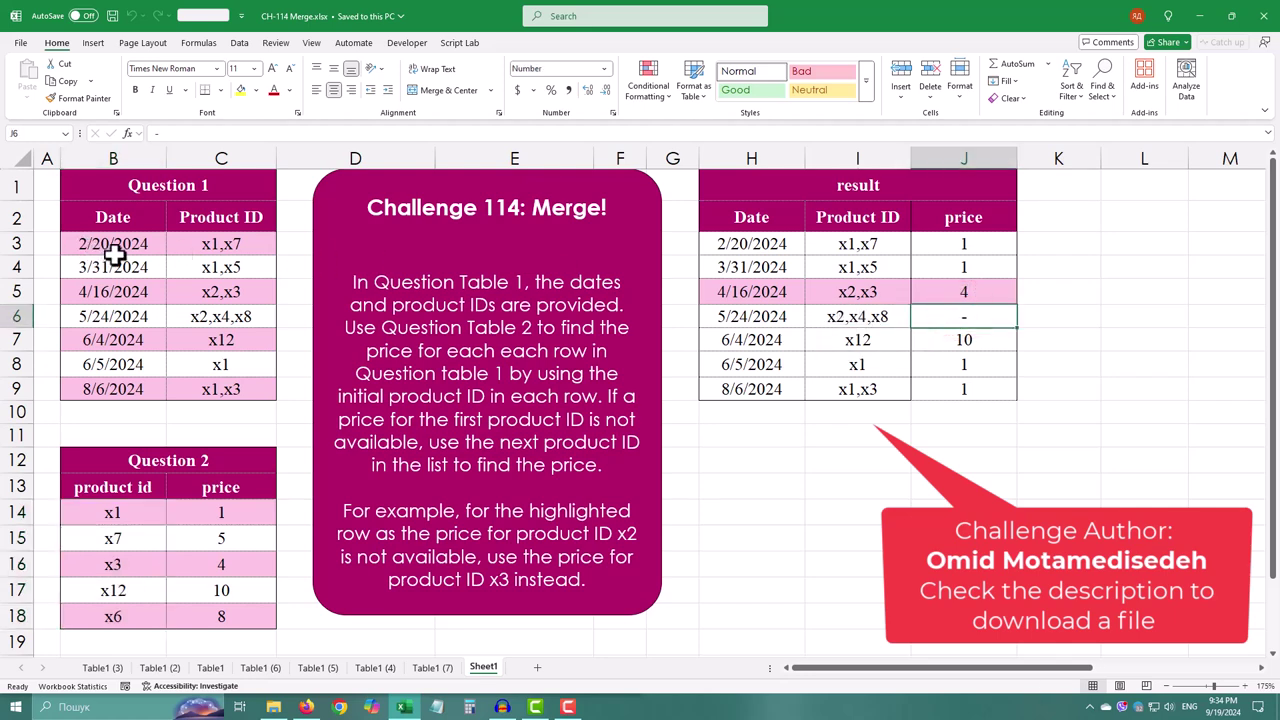
# Step: Format the Question 1 range B2:C9, with headers, as Table1
pyautogui.moveTo(120, 243); pyautogui.dragTo(186, 291)
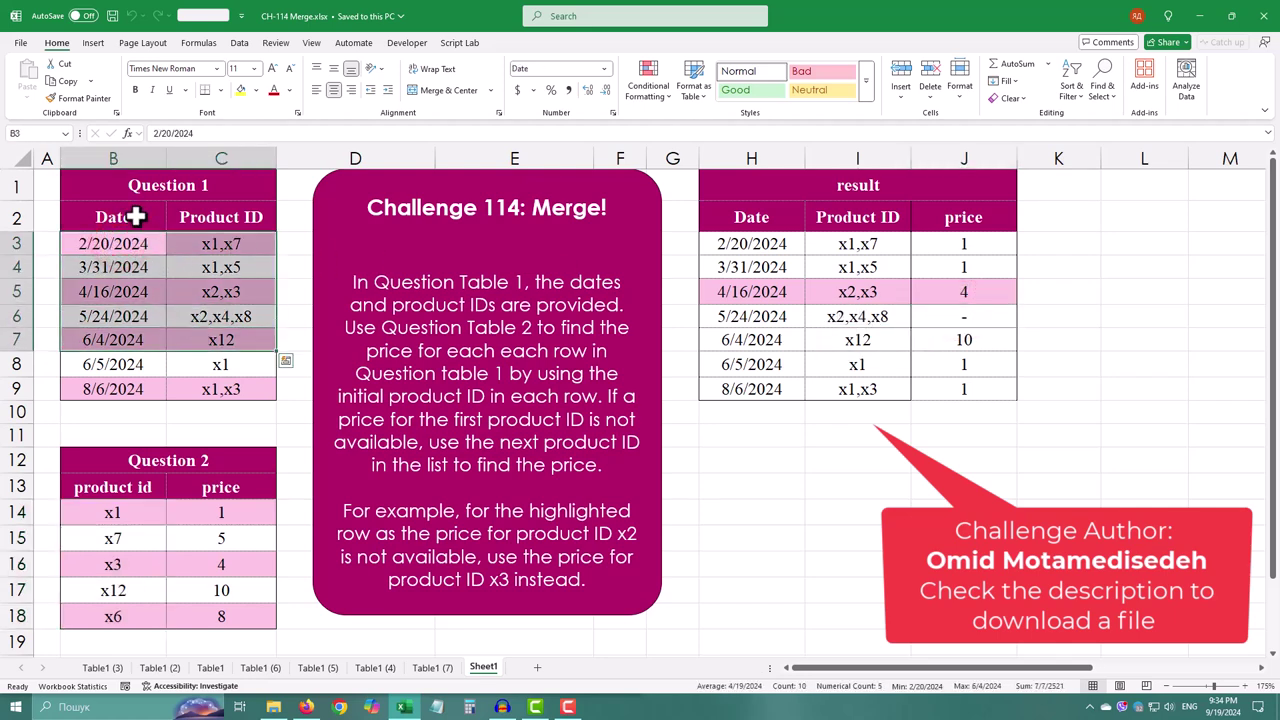
pyautogui.moveTo(135, 213); pyautogui.dragTo(262, 386)
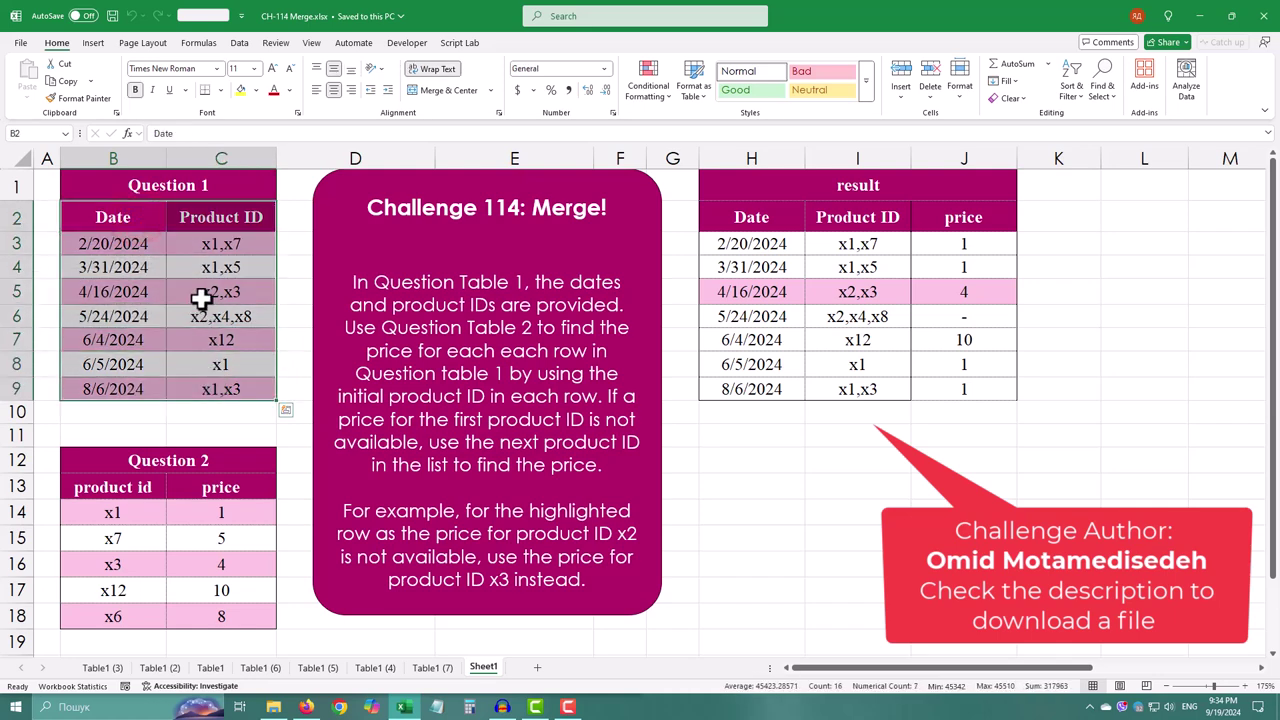
pyautogui.hotkey('ctrl', 't')
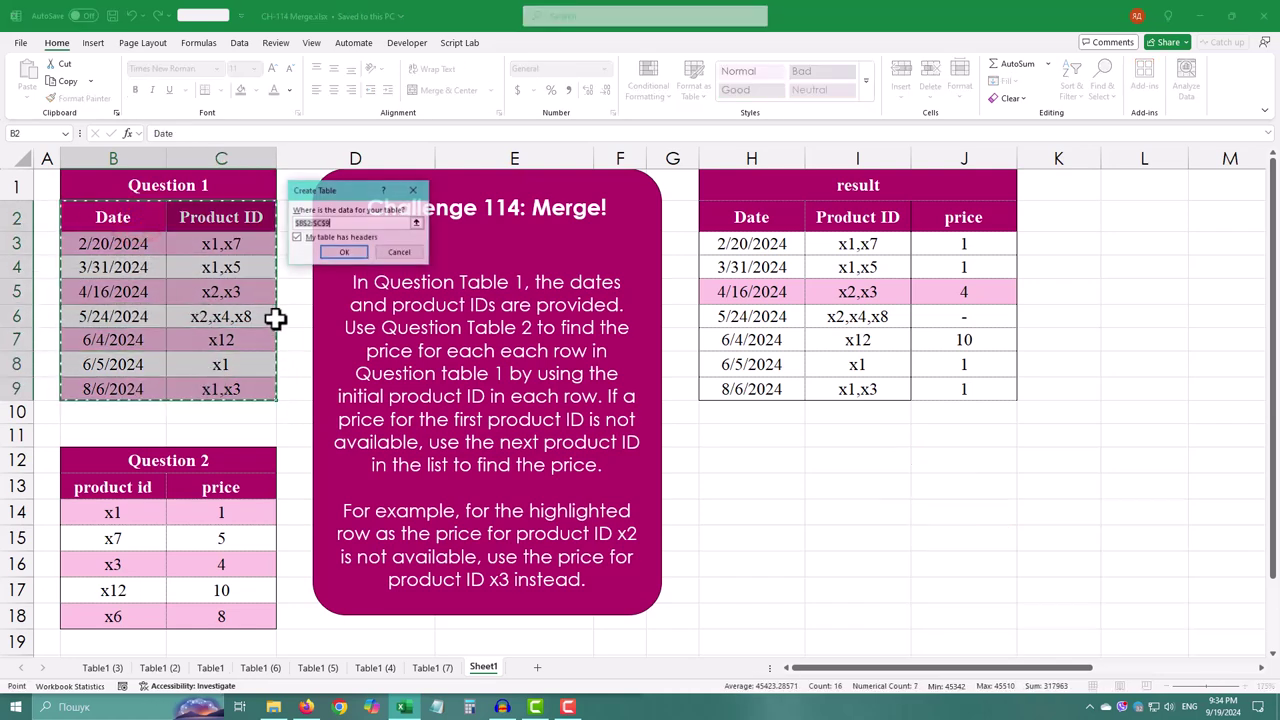
pyautogui.click(340, 253)
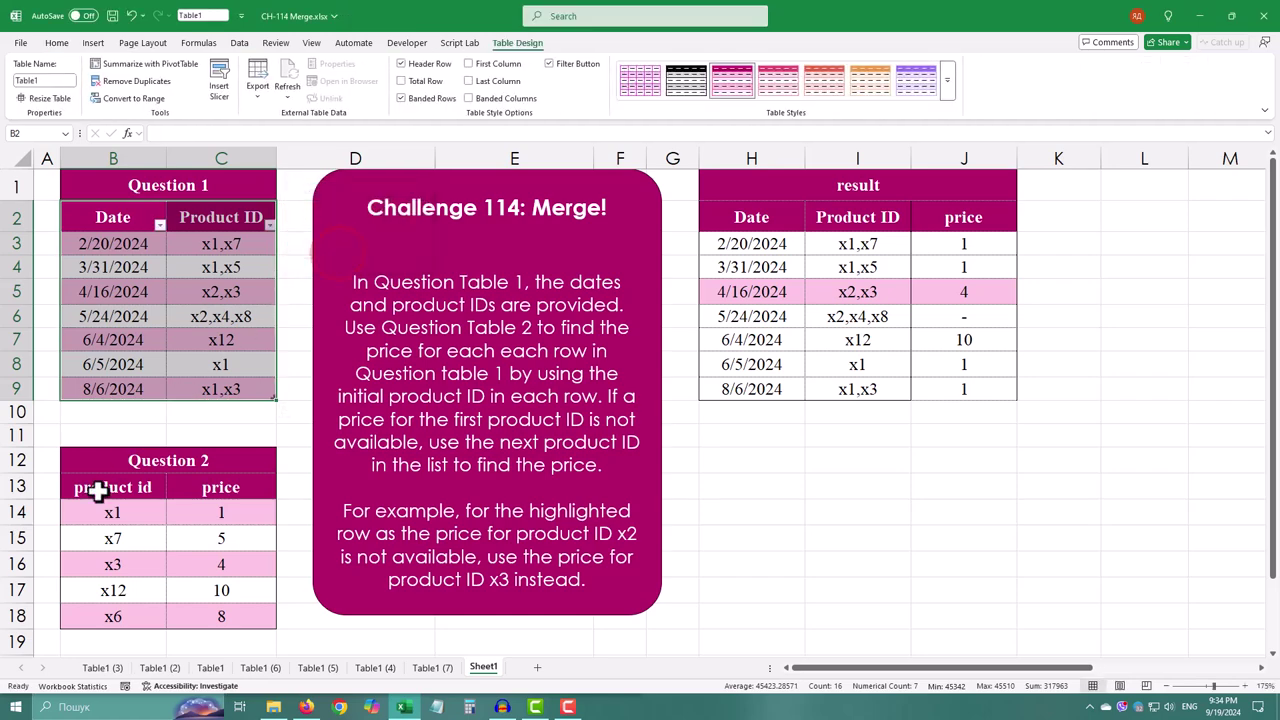
# Step: Format the Question 2 range B13:C18, with headers, as Table2
pyautogui.moveTo(115, 487); pyautogui.dragTo(229, 616)
pyautogui.hotkey('ctrl', 't')
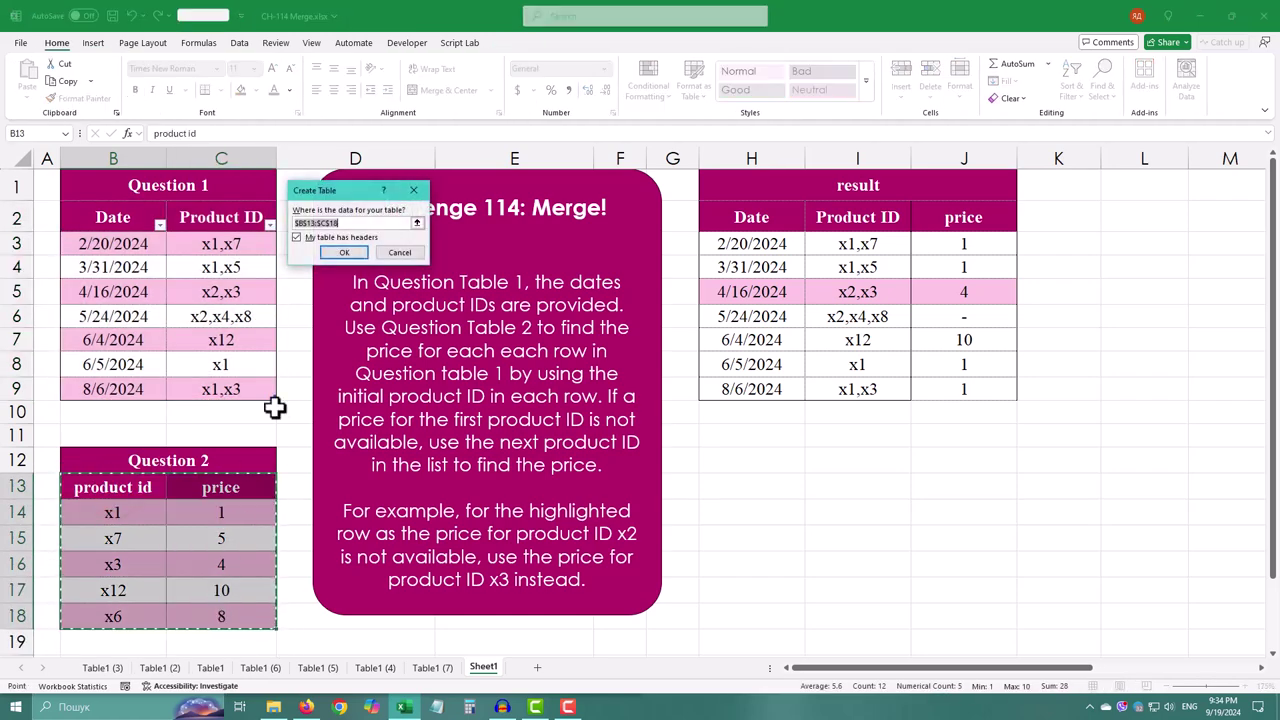
pyautogui.click(343, 252)
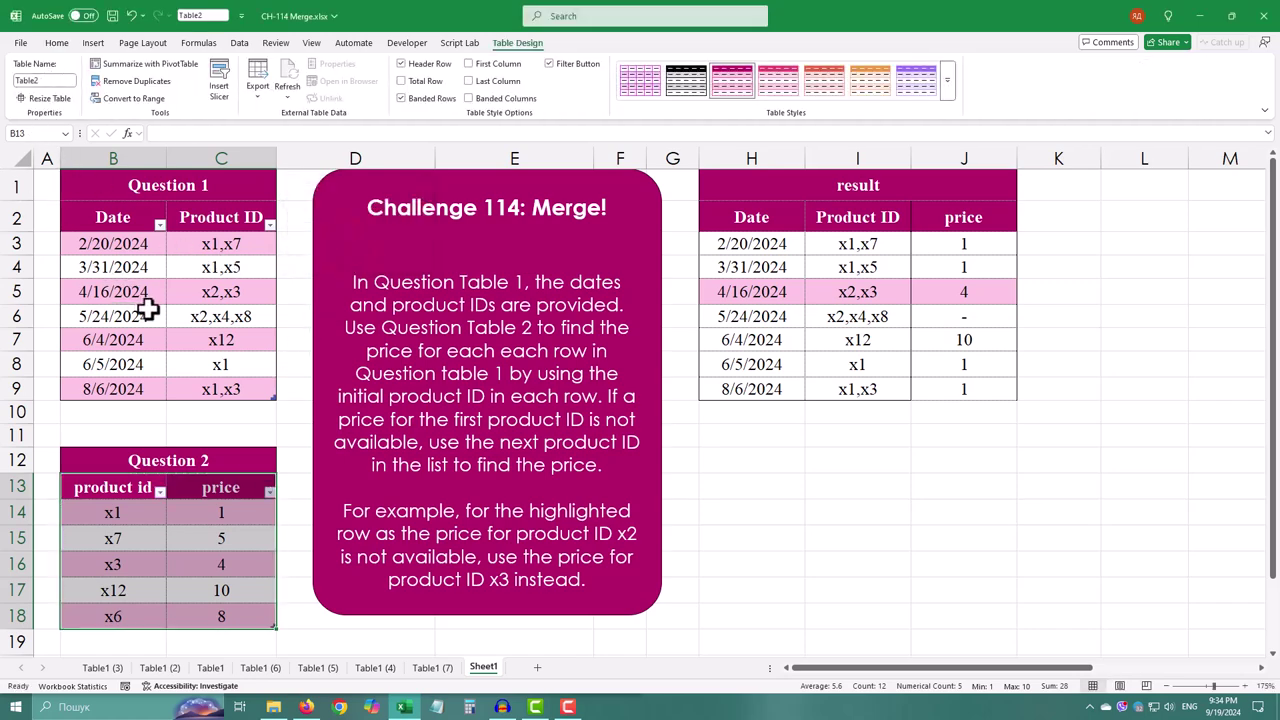
pyautogui.click(147, 309)
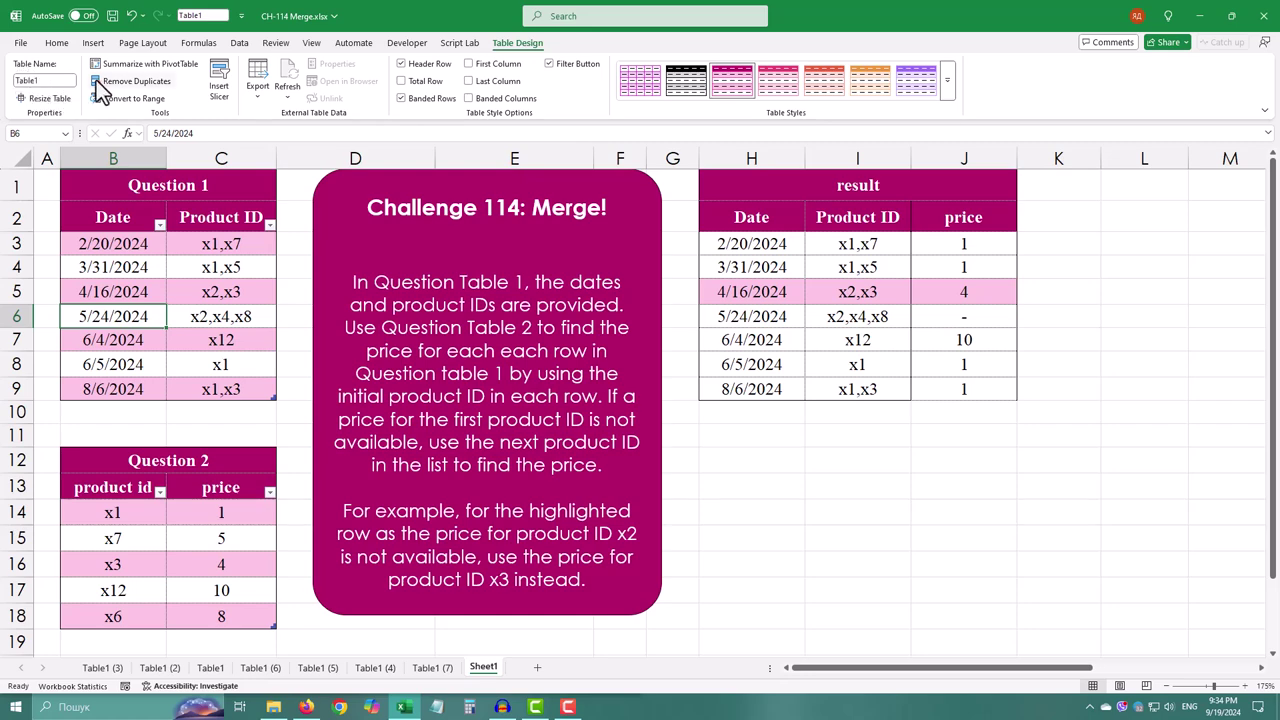
# Step: Load Table1 into Power Query with Data > From Table/Range
pyautogui.click(240, 43)
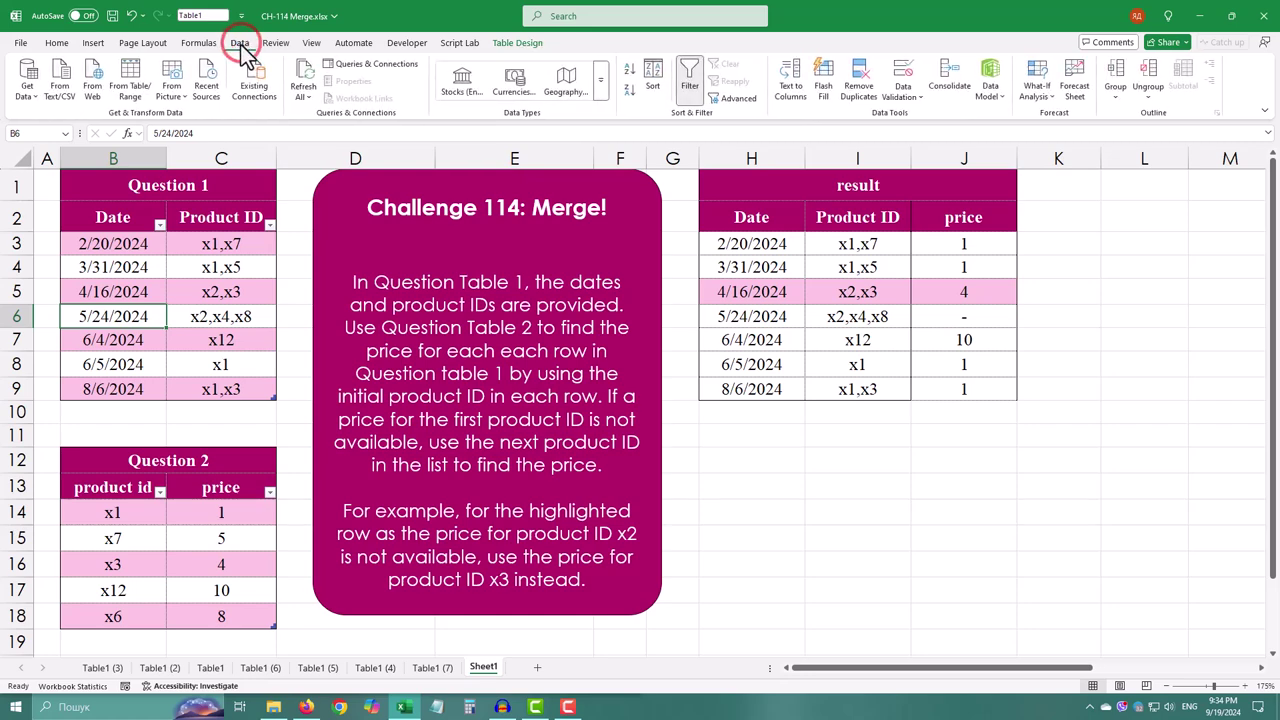
pyautogui.click(140, 87)
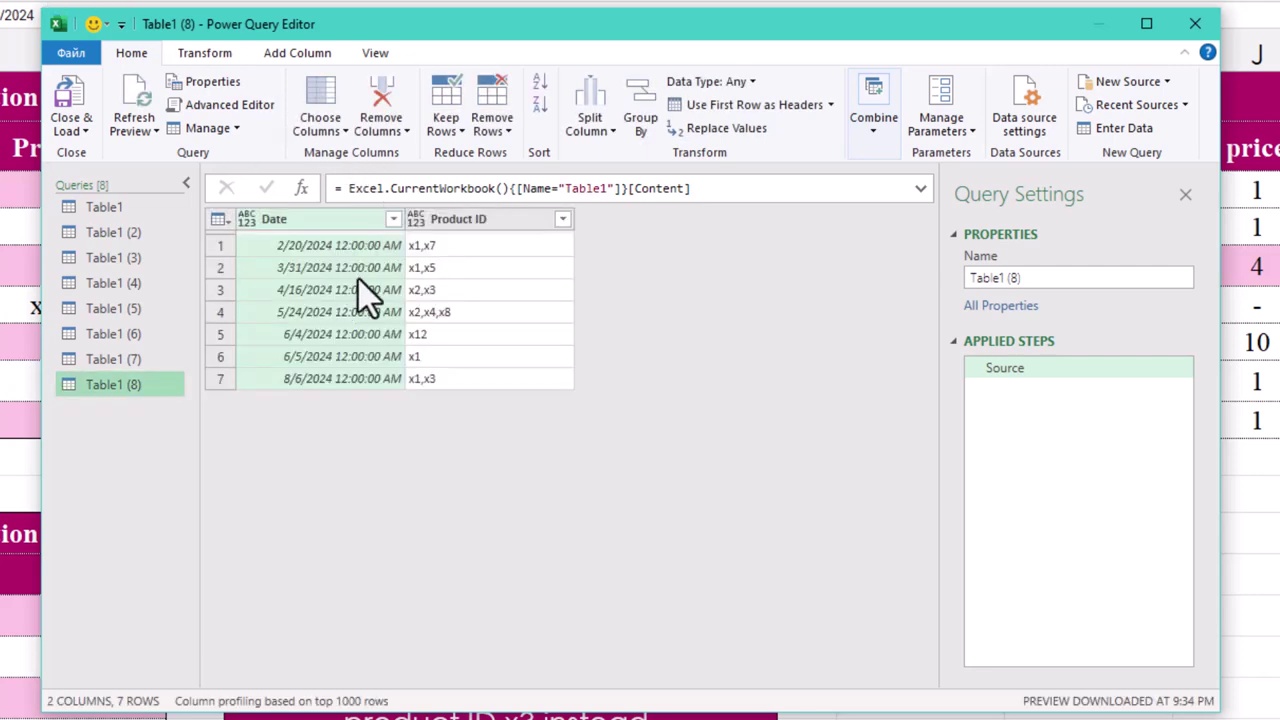
# Step: Collapse the Queries pane and copy the Table1 Source formula from the formula bar
pyautogui.click(190, 185)
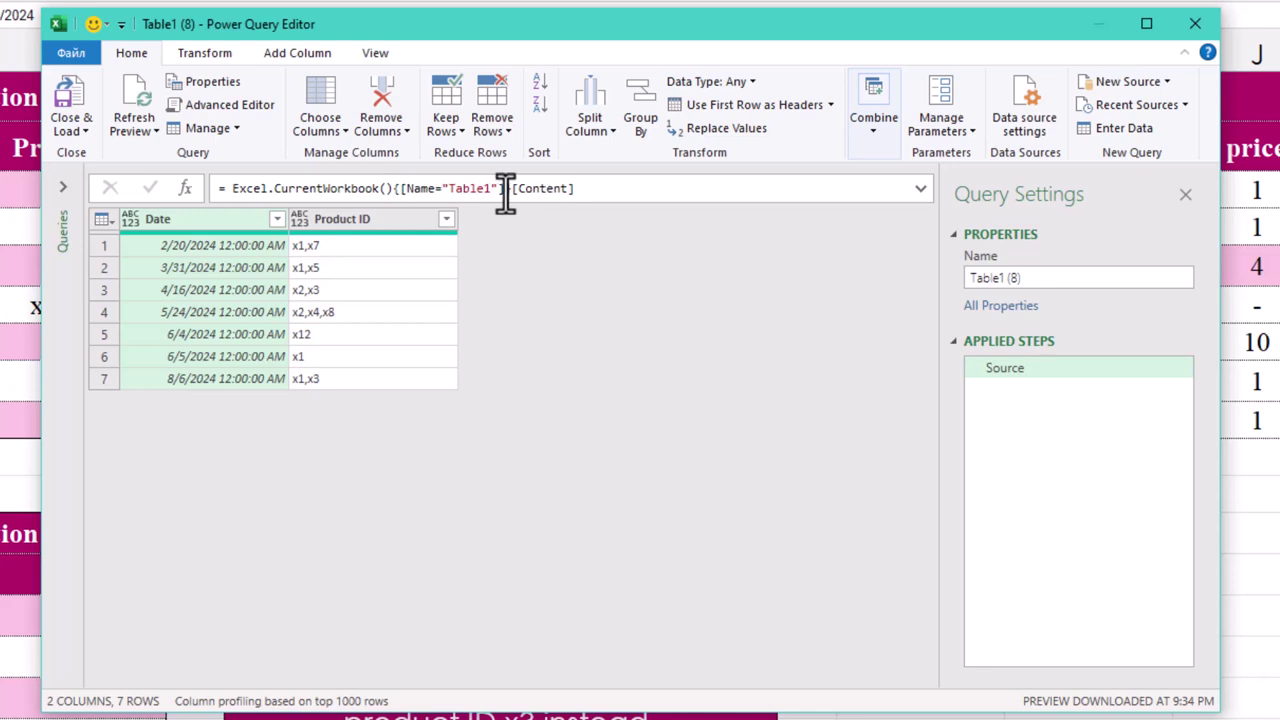
pyautogui.moveTo(697, 194); pyautogui.dragTo(200, 205)
pyautogui.hotkey('ctrl', 'c')
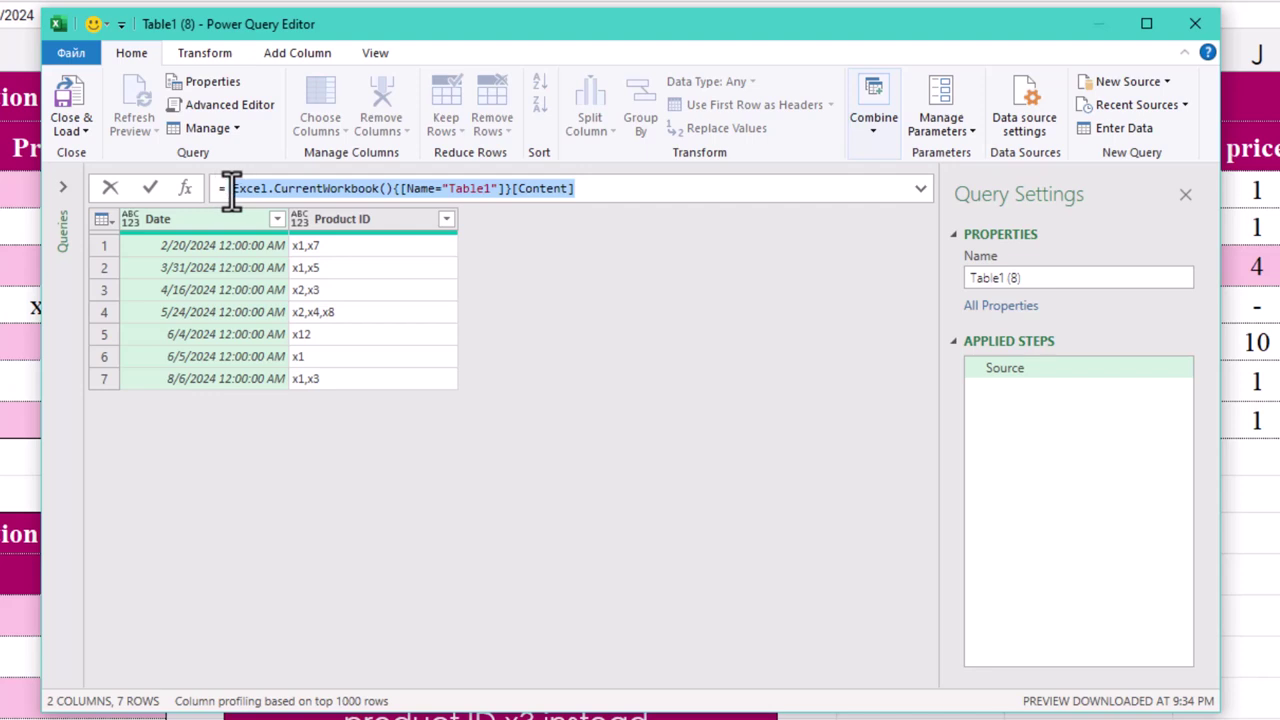
pyautogui.click(655, 186)
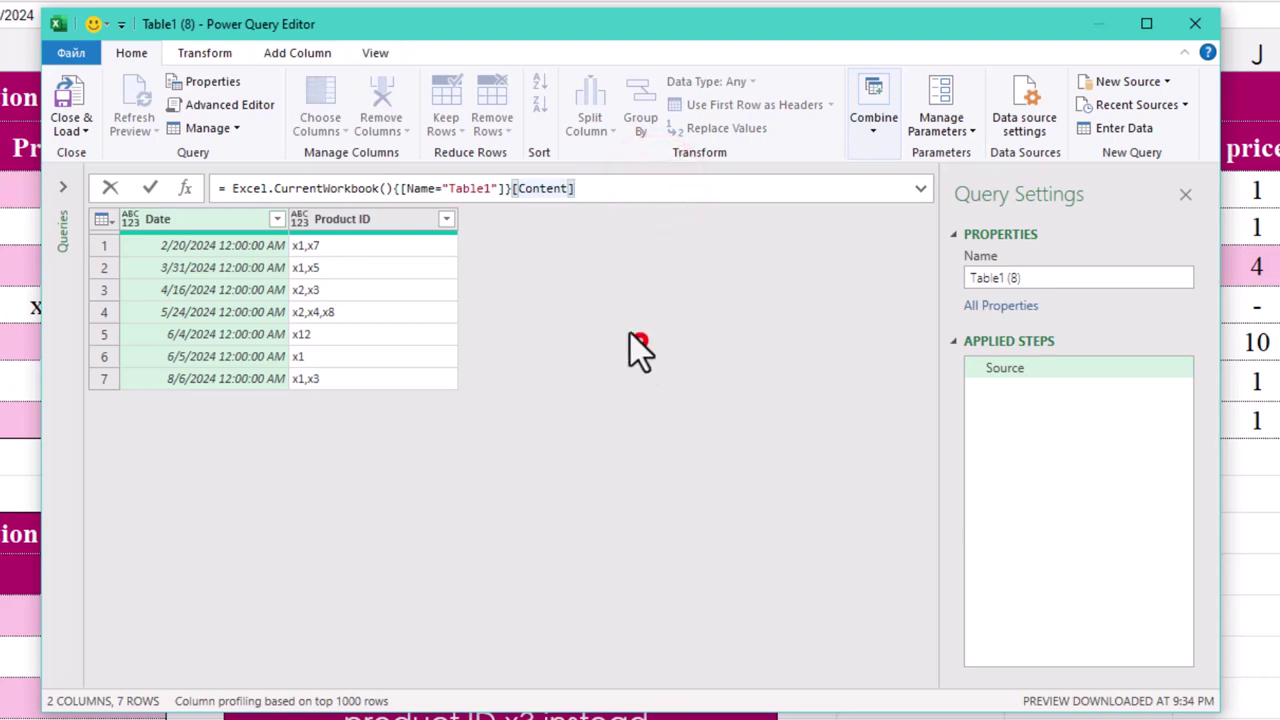
pyautogui.click(638, 342)
pyautogui.click(288, 53)
pyautogui.click(148, 117)
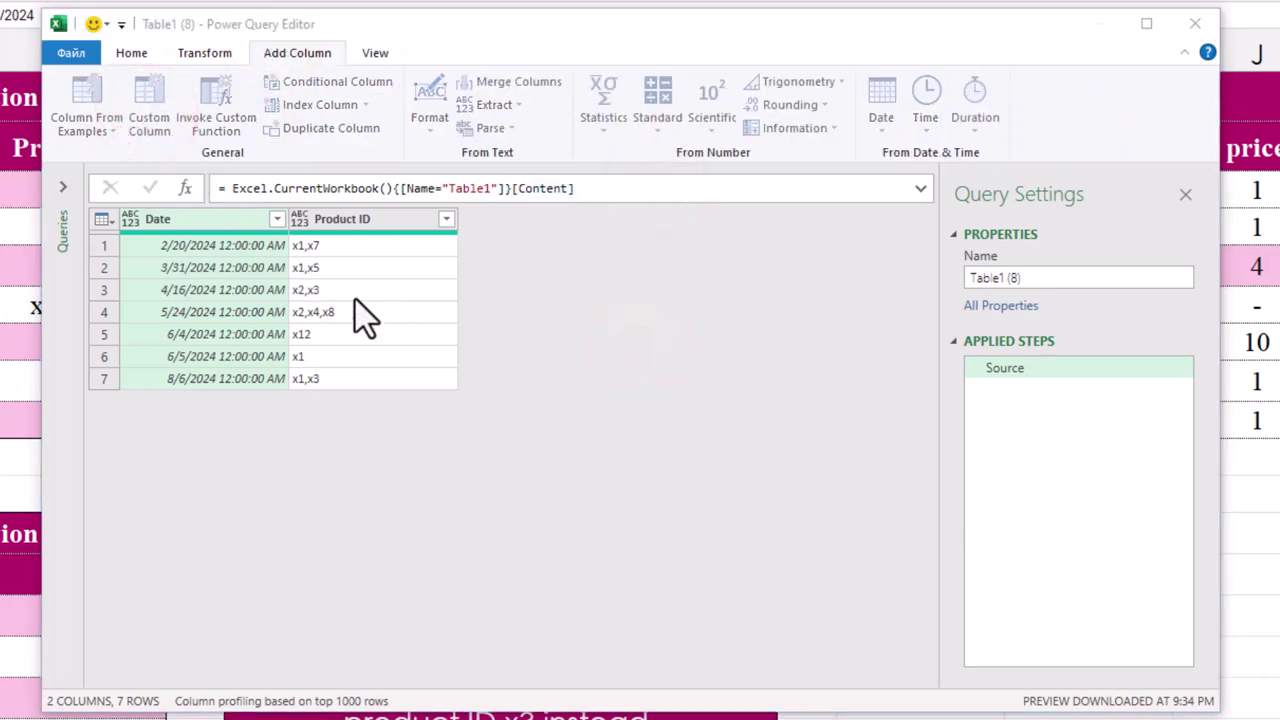
# Step: Add a custom column named 'price' using the pasted Source formula, with Table1 changed to Table2
pyautogui.click(495, 316)
pyautogui.hotkey('ctrl', 'v')
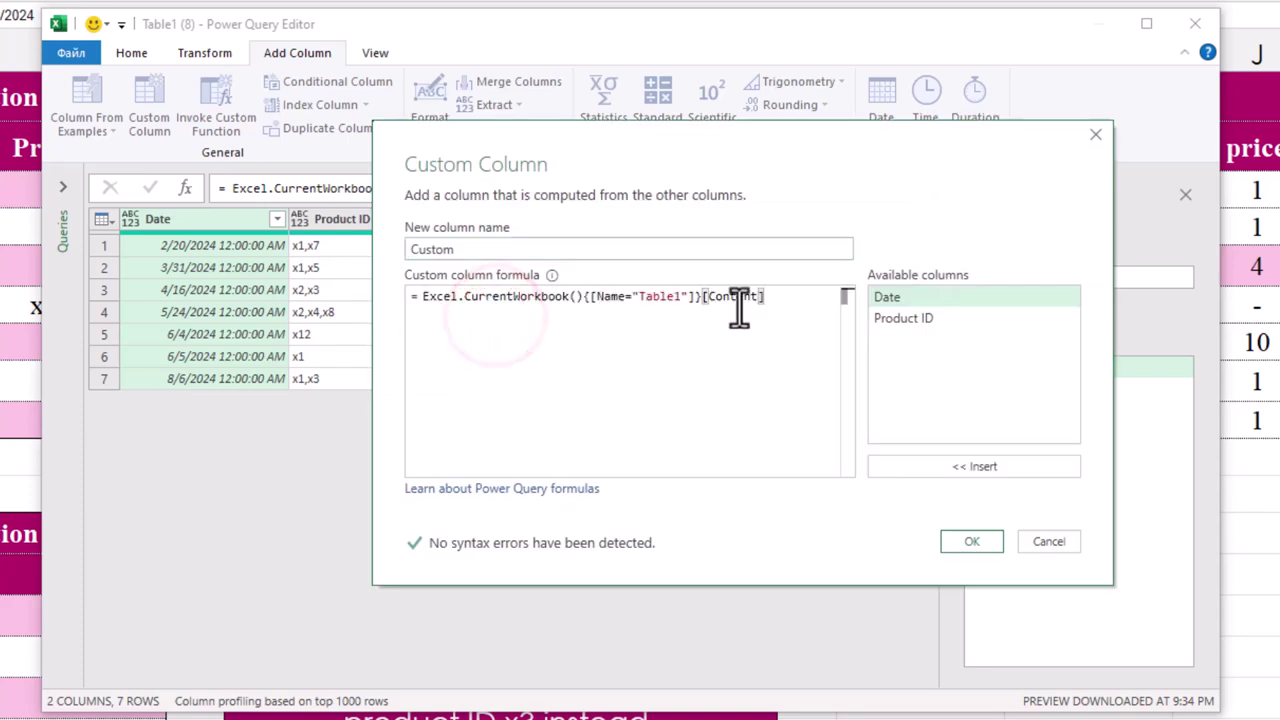
pyautogui.click(679, 297)
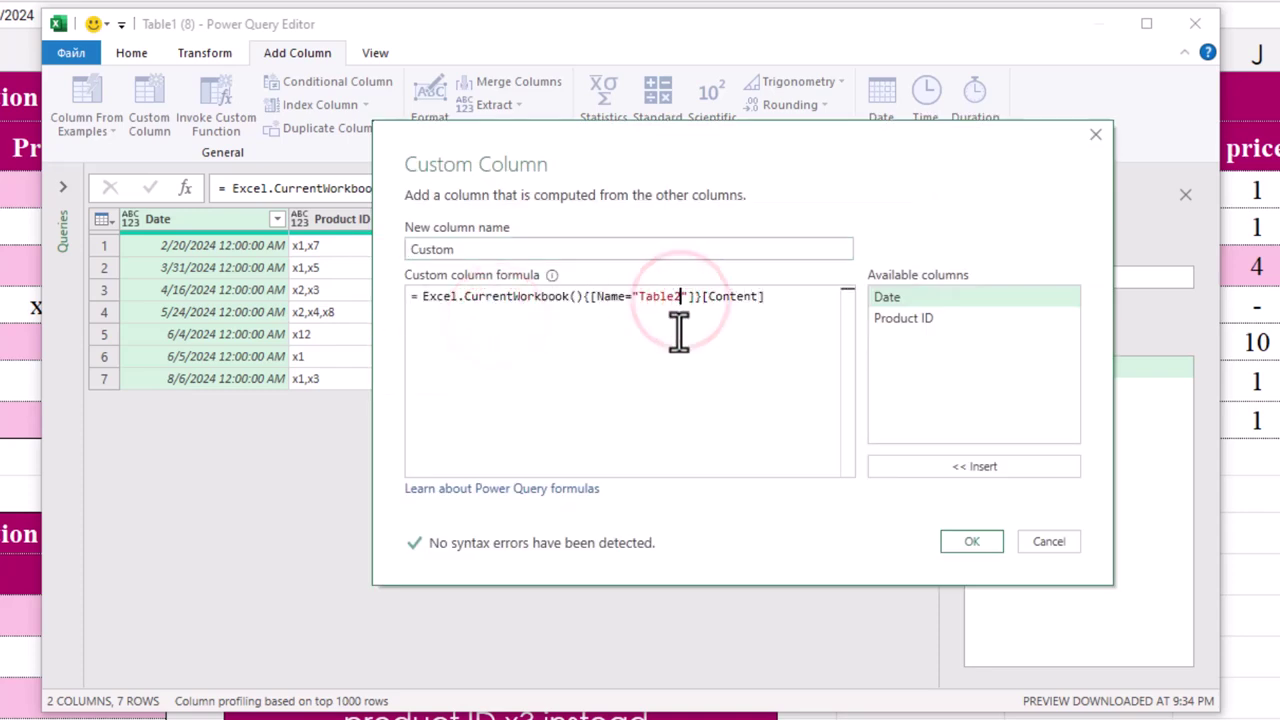
pyautogui.press('BackSpace')
pyautogui.write('2')
pyautogui.click(757, 297)
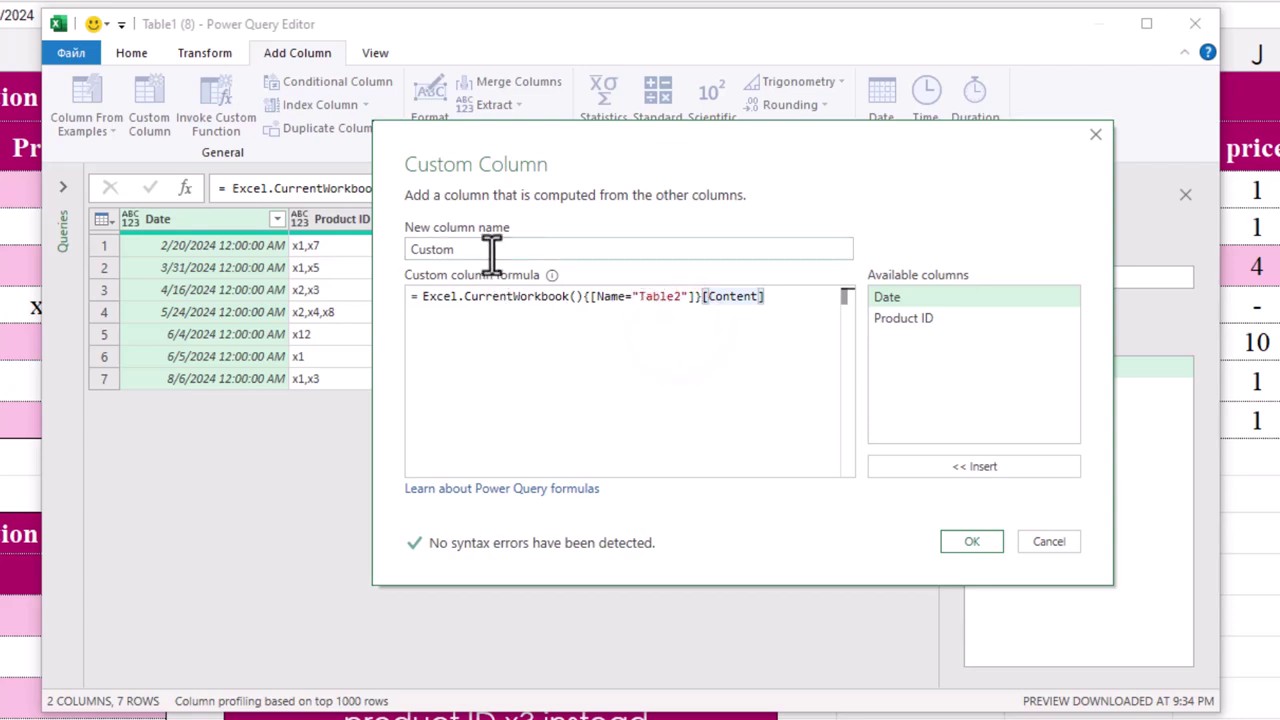
pyautogui.doubleClick(457, 250)
pyautogui.write('price')
pyautogui.click(971, 543)
pyautogui.click(971, 543)
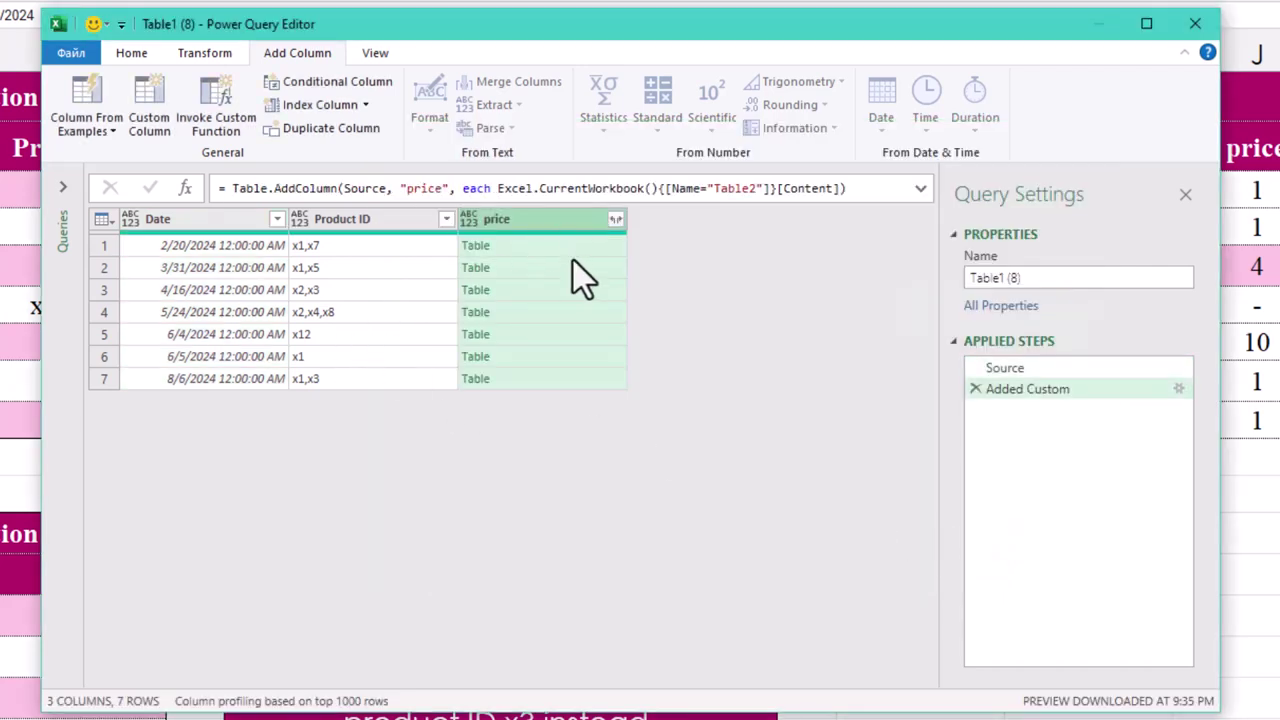
pyautogui.click(580, 248)
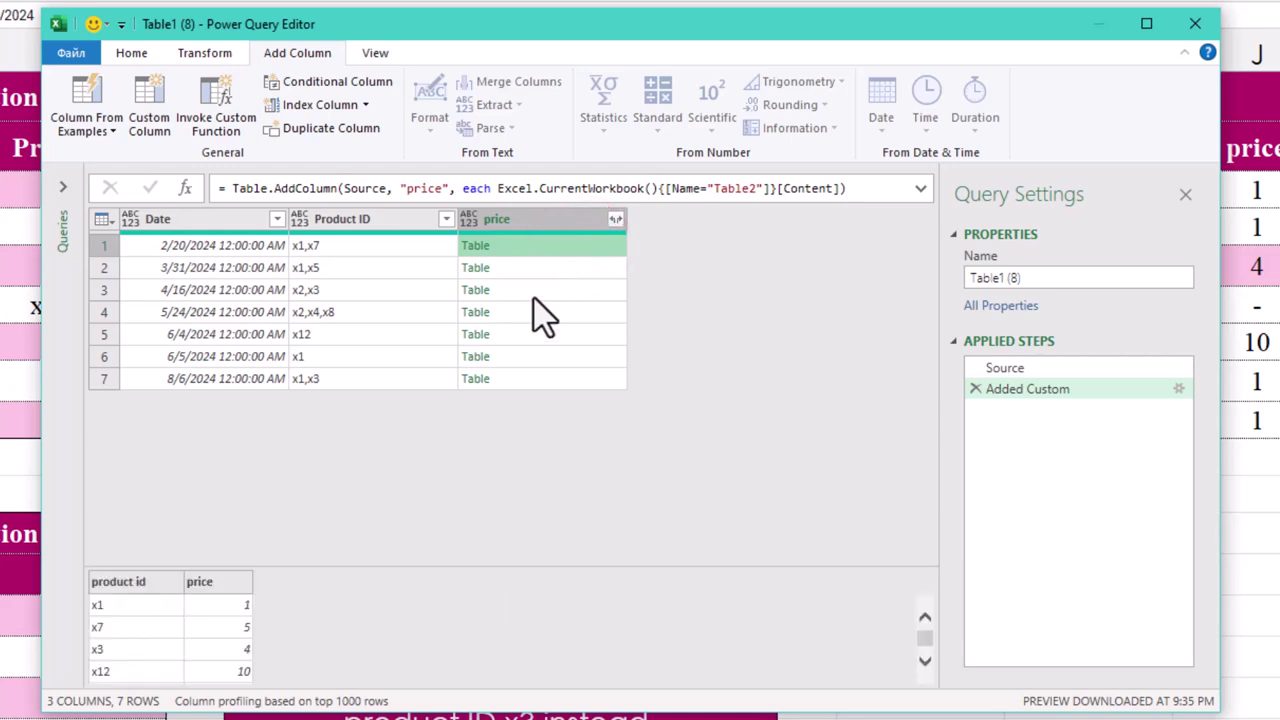
pyautogui.scroll(-1, 278, 648)
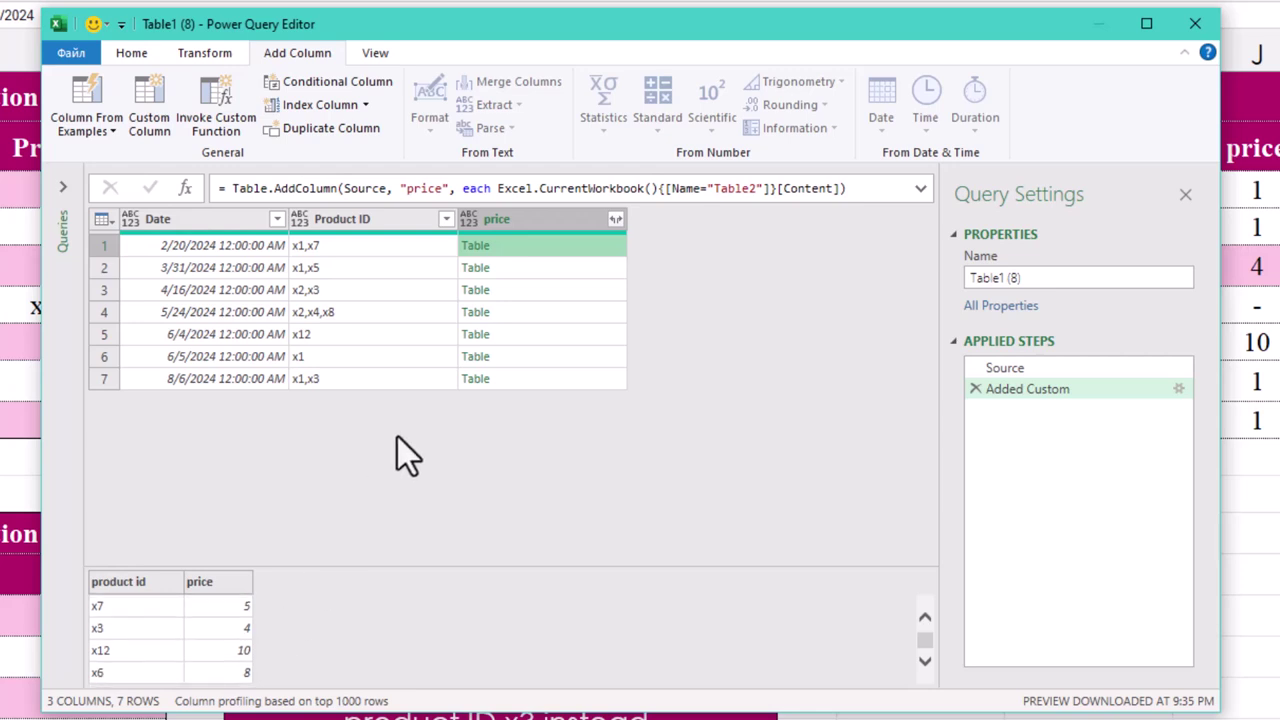
pyautogui.click(521, 267)
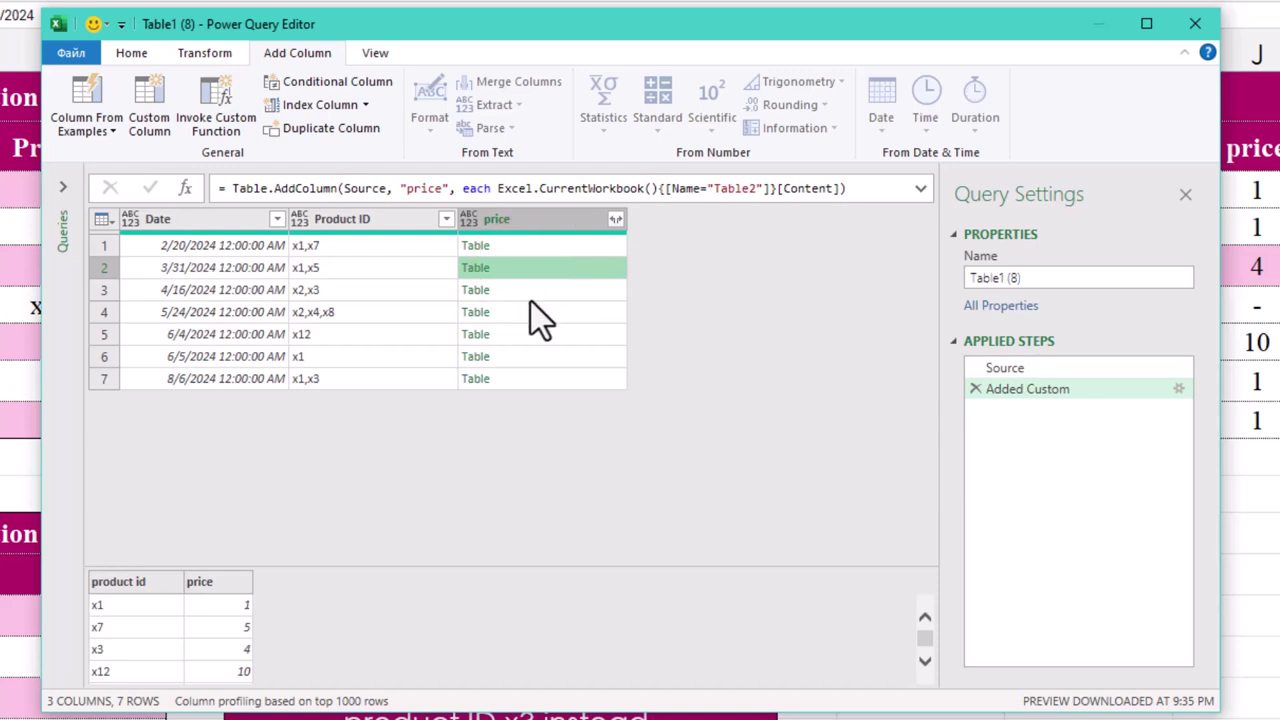
pyautogui.click(527, 290)
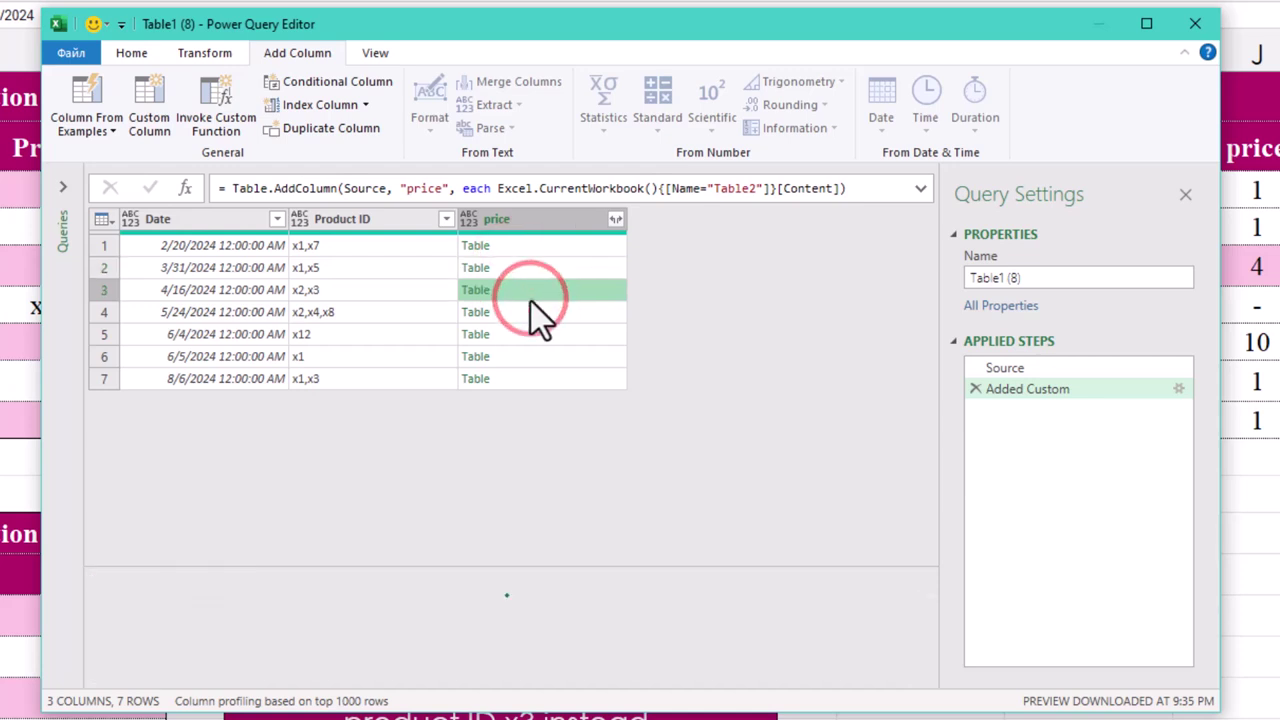
pyautogui.click(536, 320)
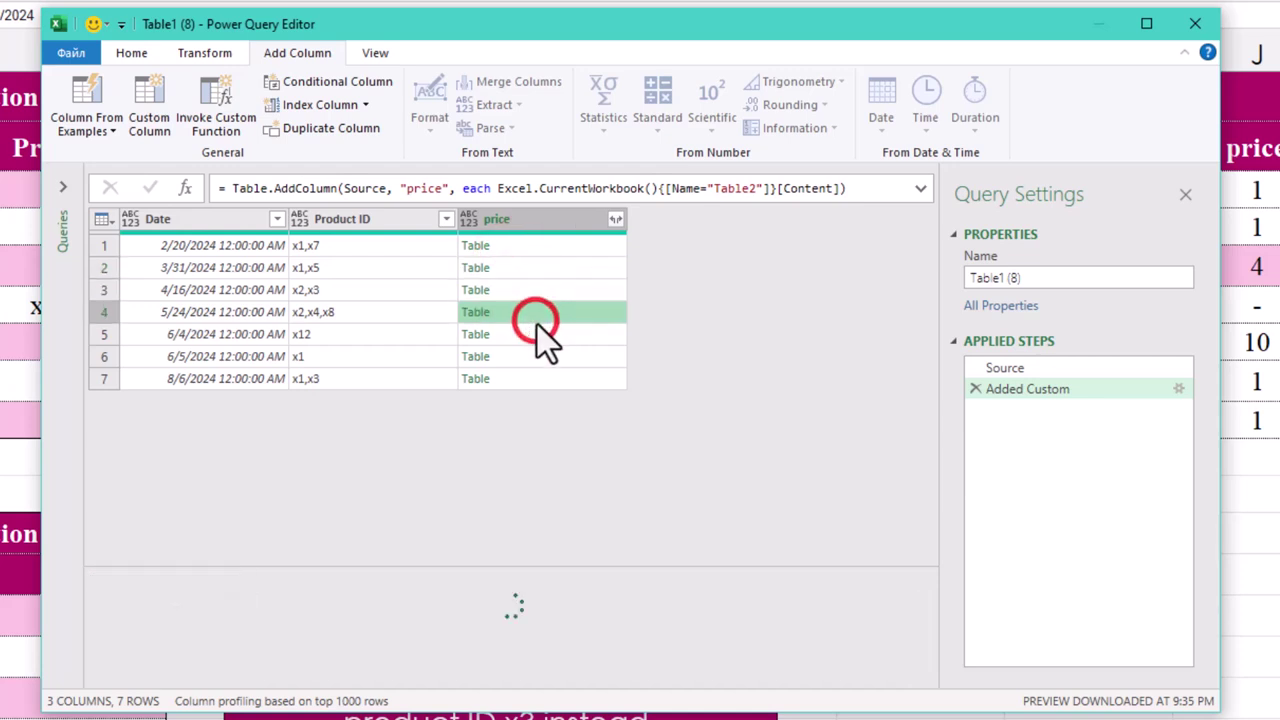
pyautogui.click(538, 337)
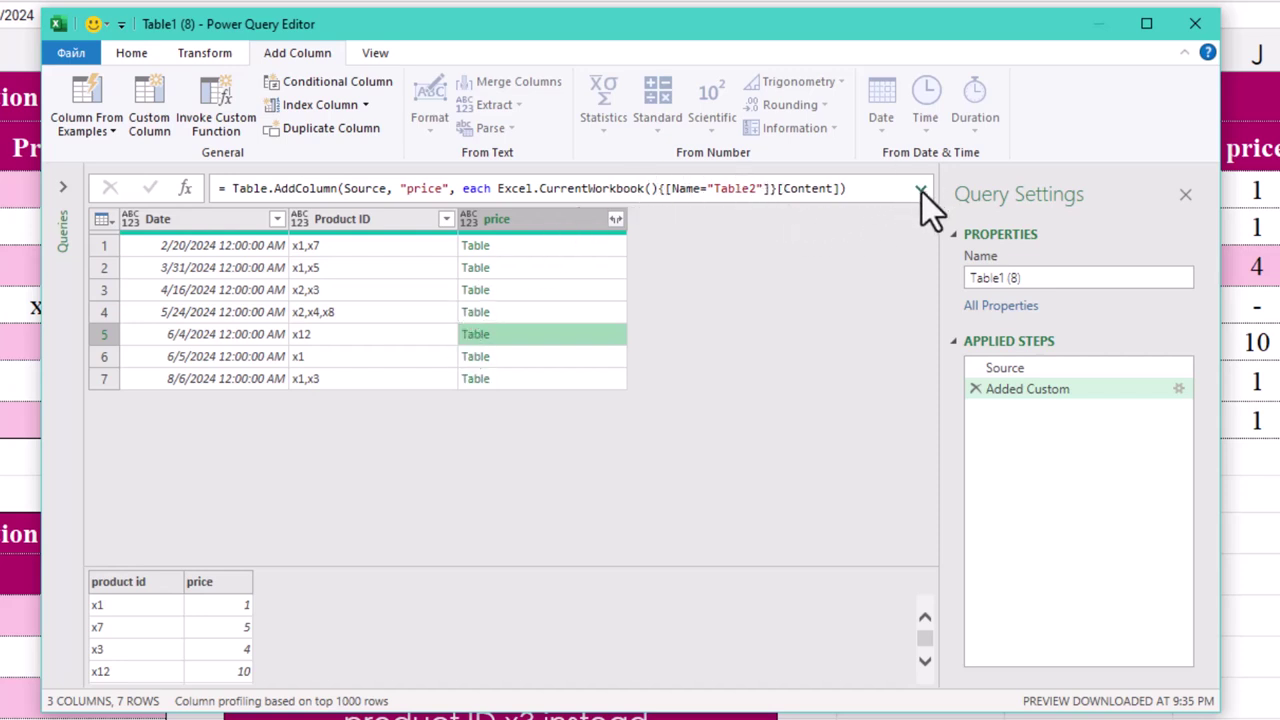
# Step: Insert 'let curID = Text.Split([Product ID],",") in' before the Table2 reference in the price formula
pyautogui.click(922, 192)
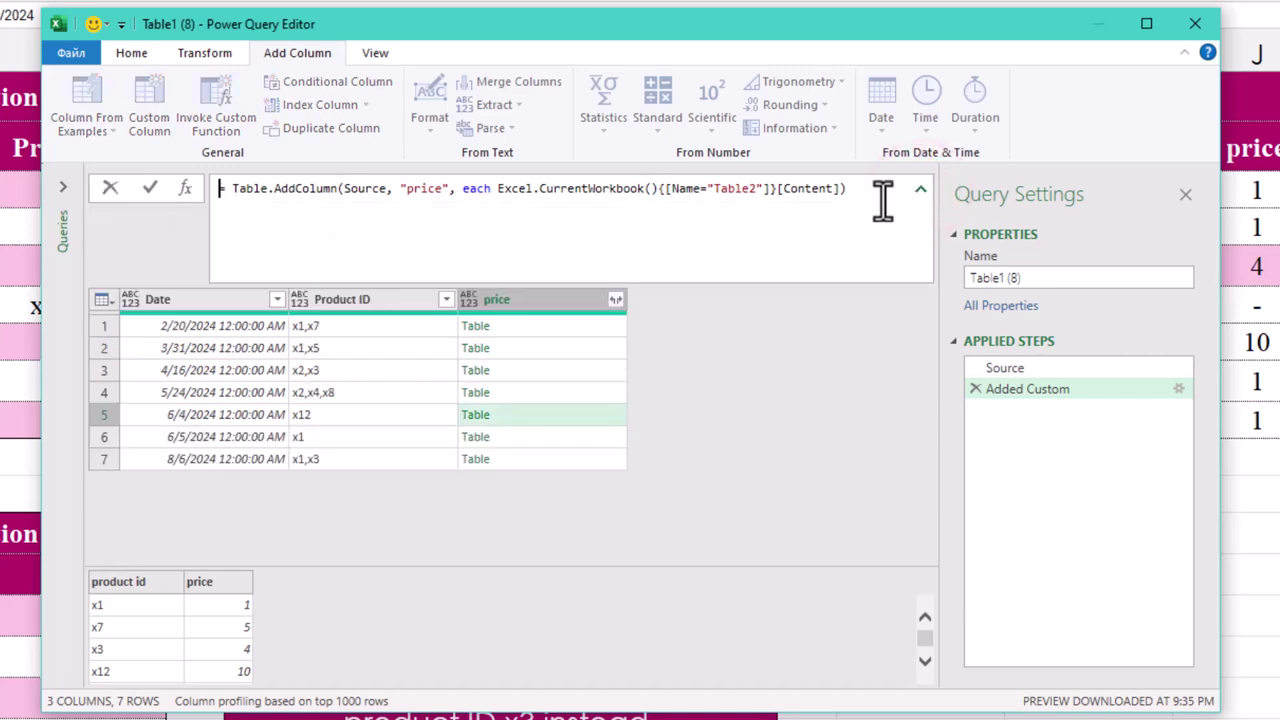
pyautogui.click(496, 188)
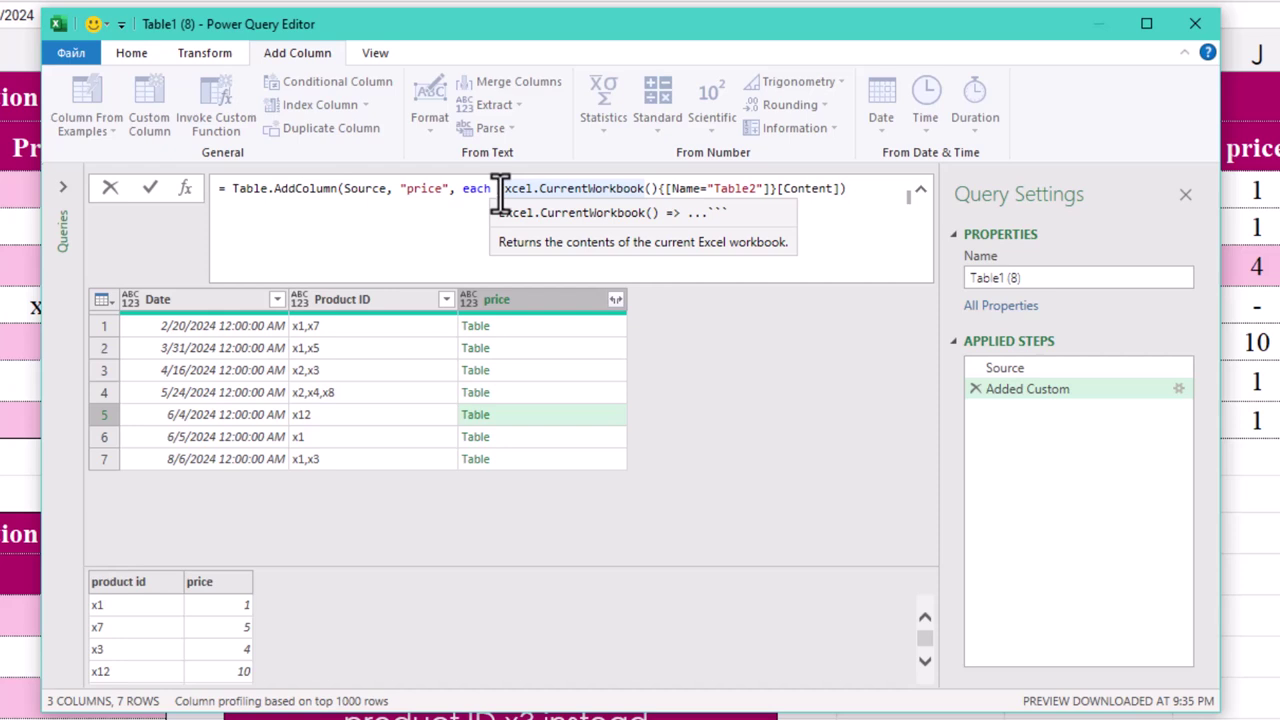
pyautogui.hotkey('shift', 'Return')
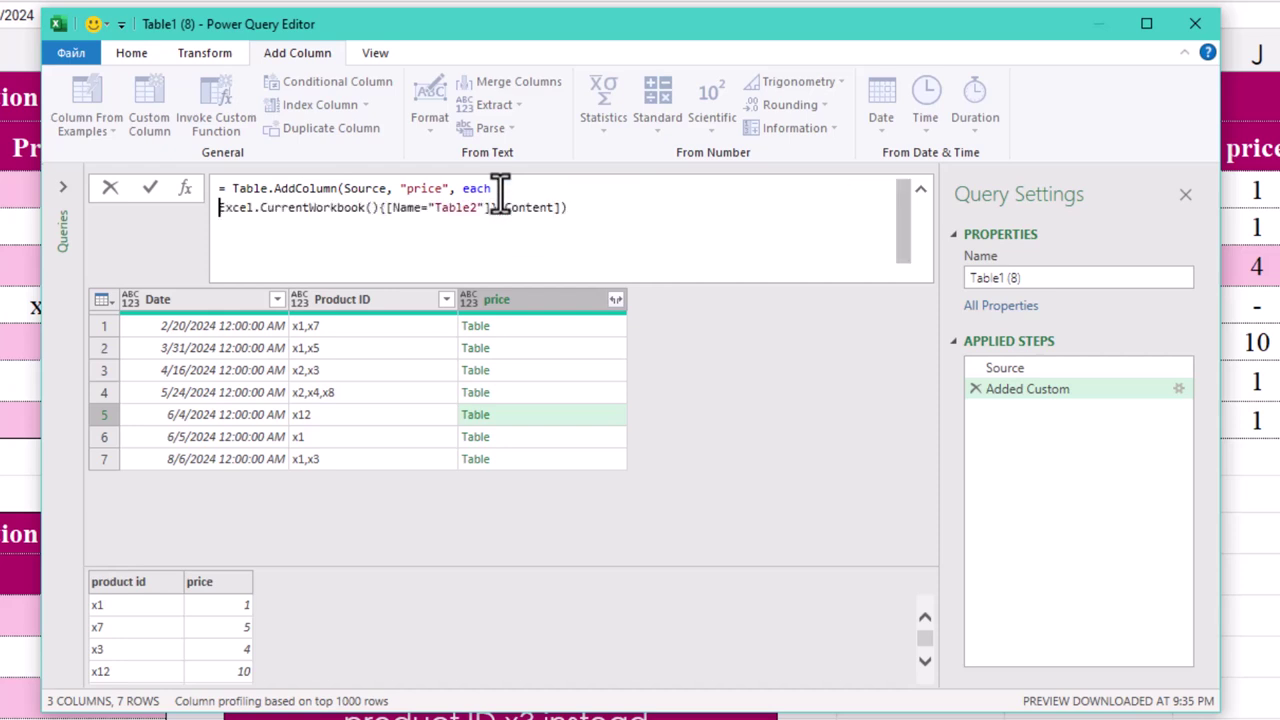
pyautogui.click(500, 190)
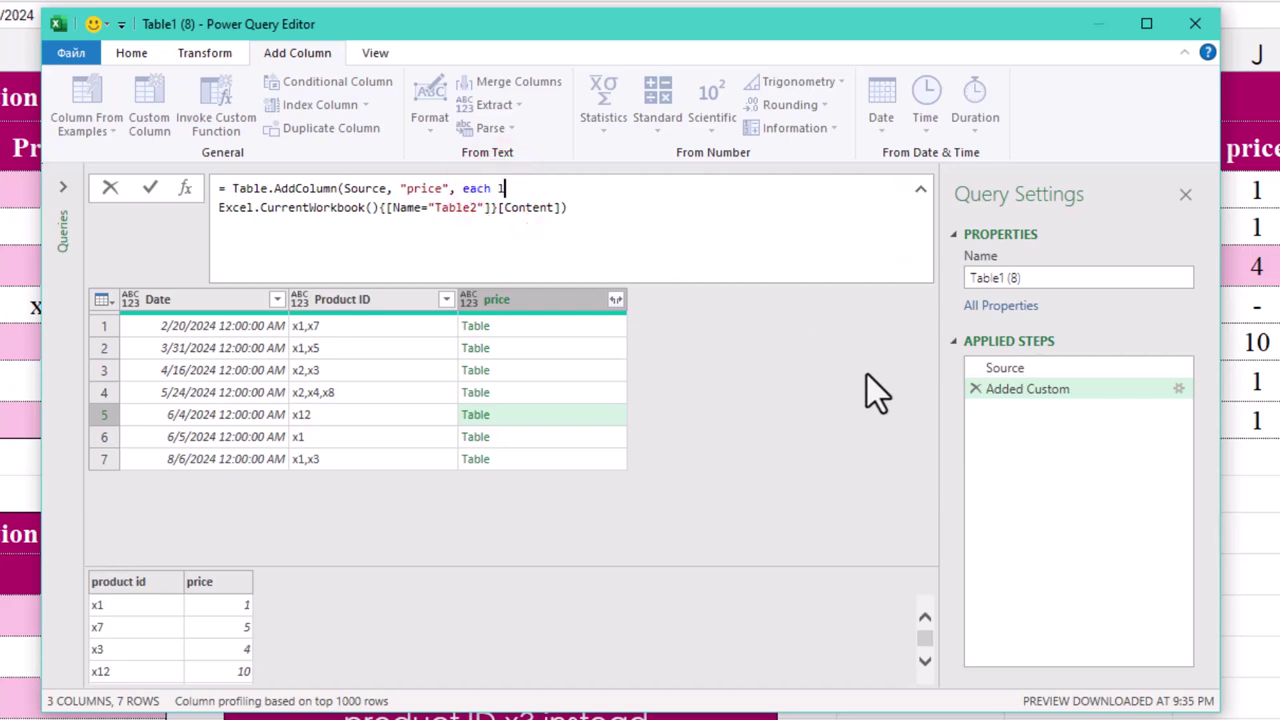
pyautogui.write('let cur')
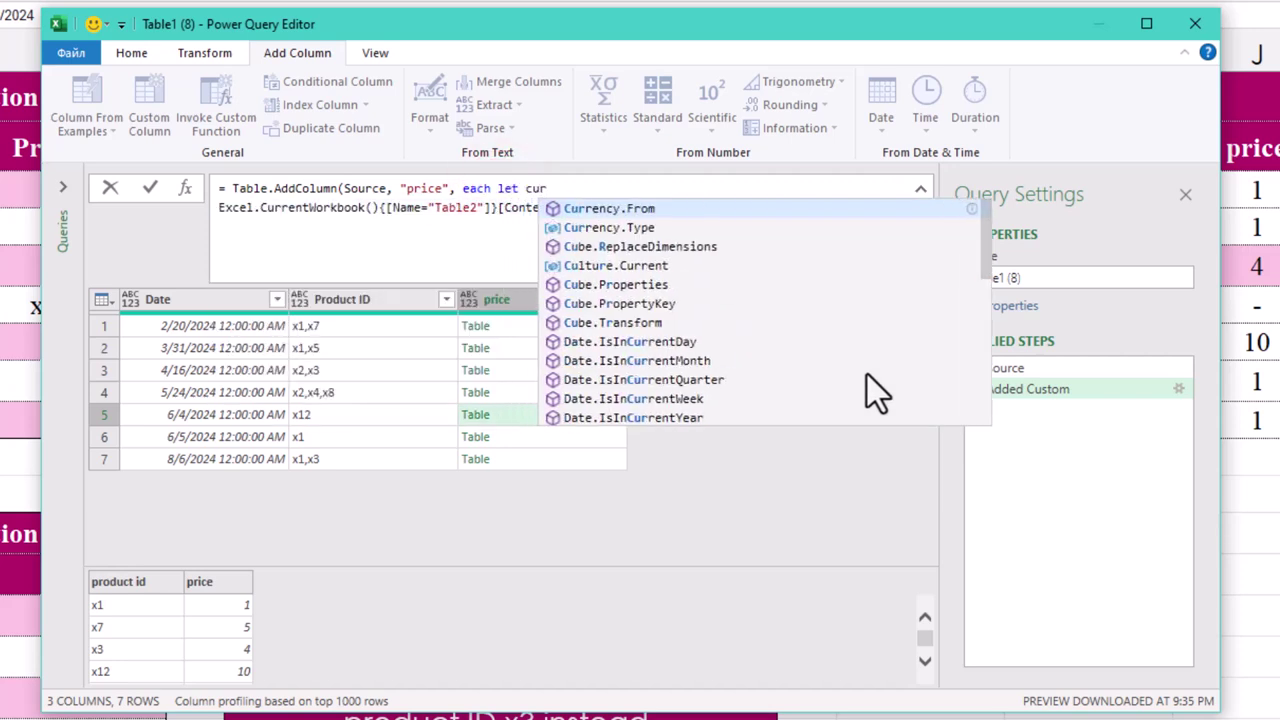
pyautogui.write('ID')
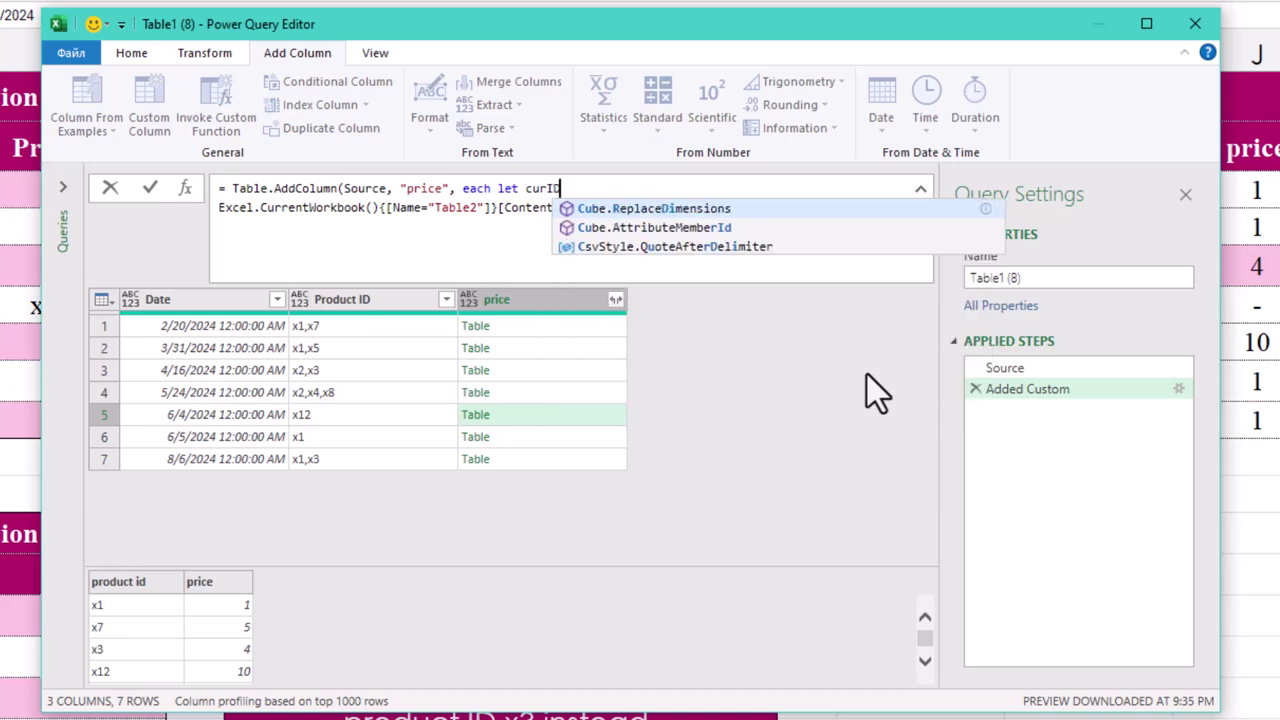
pyautogui.press('Escape')
pyautogui.write('=')
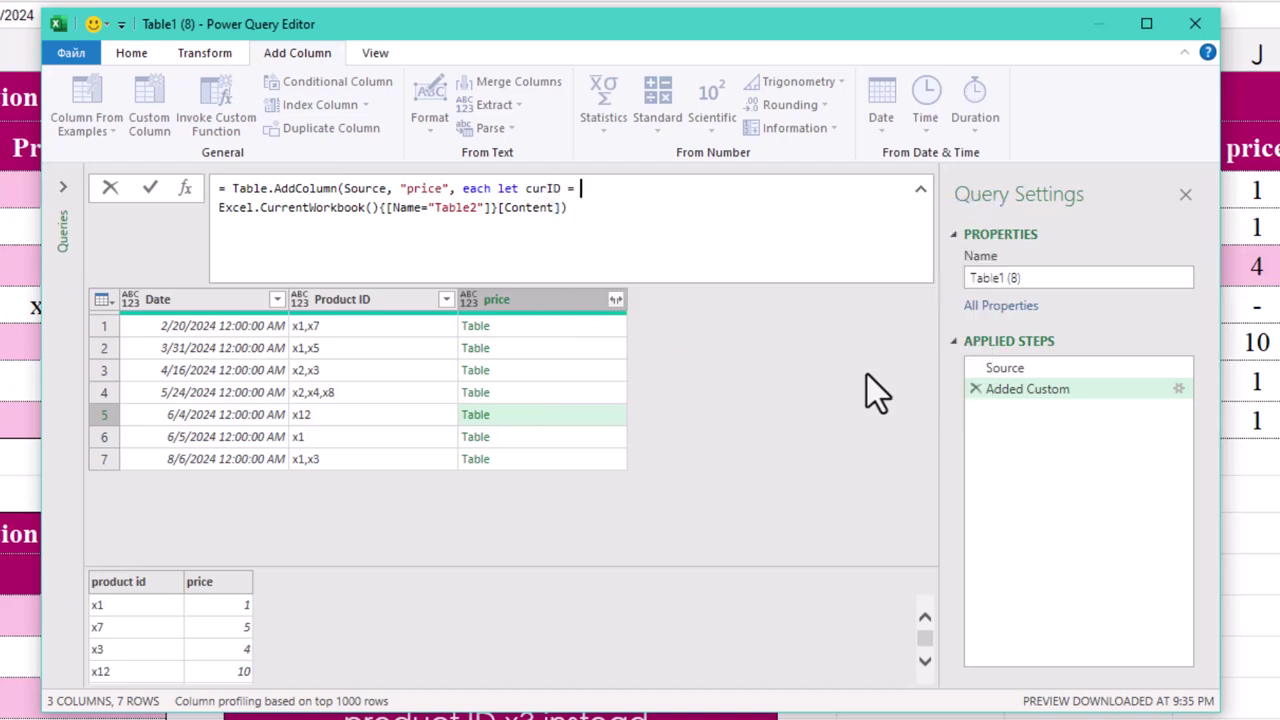
pyautogui.write(' Text.S')
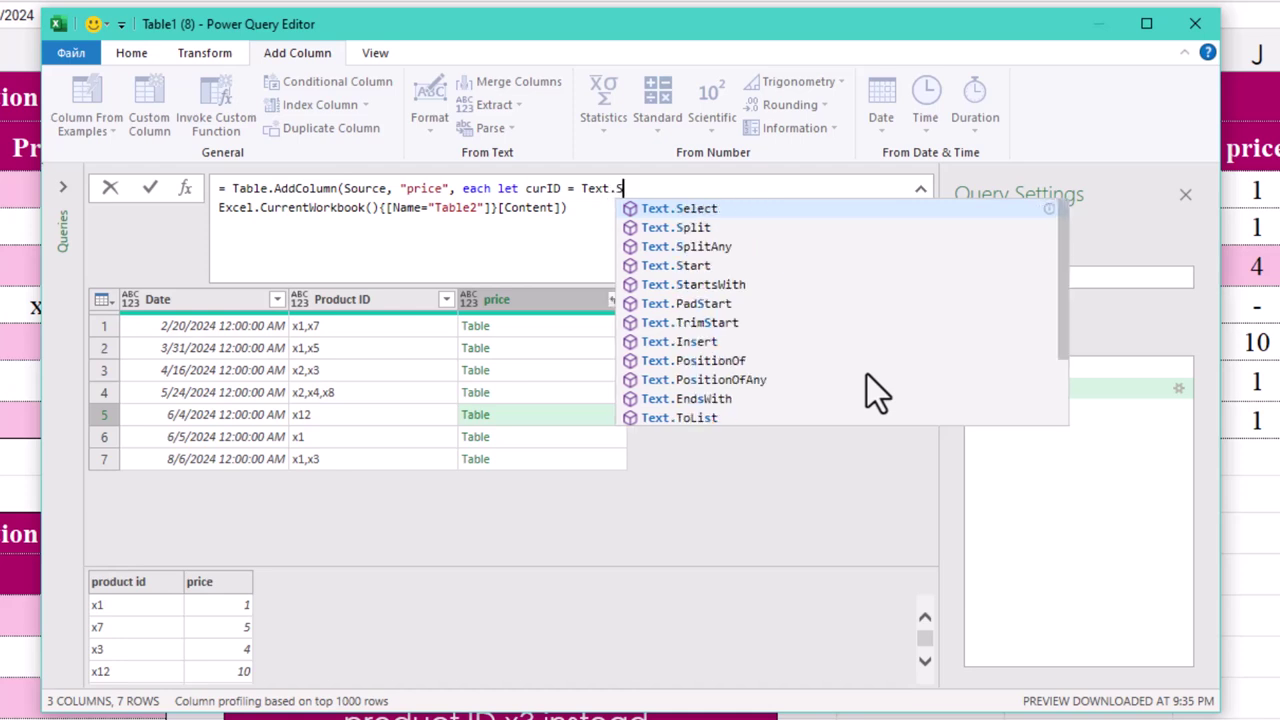
pyautogui.write('plit(')
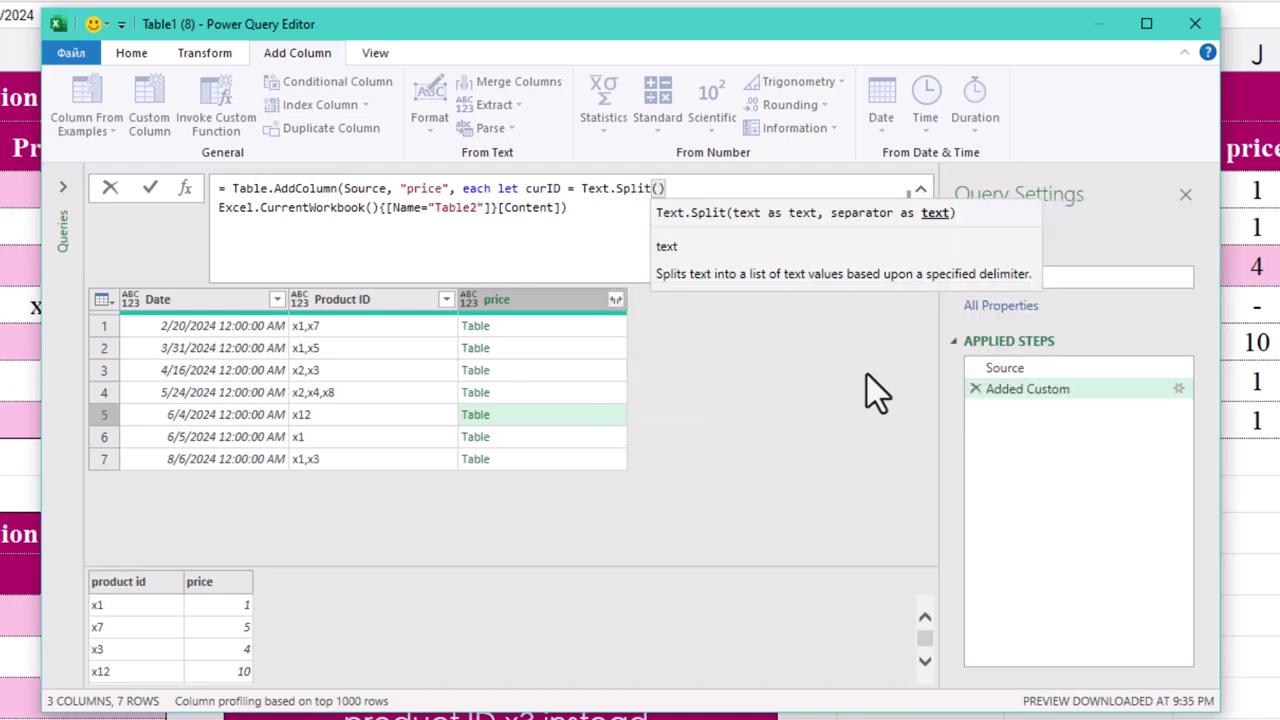
pyautogui.write('[')
pyautogui.write('Produ')
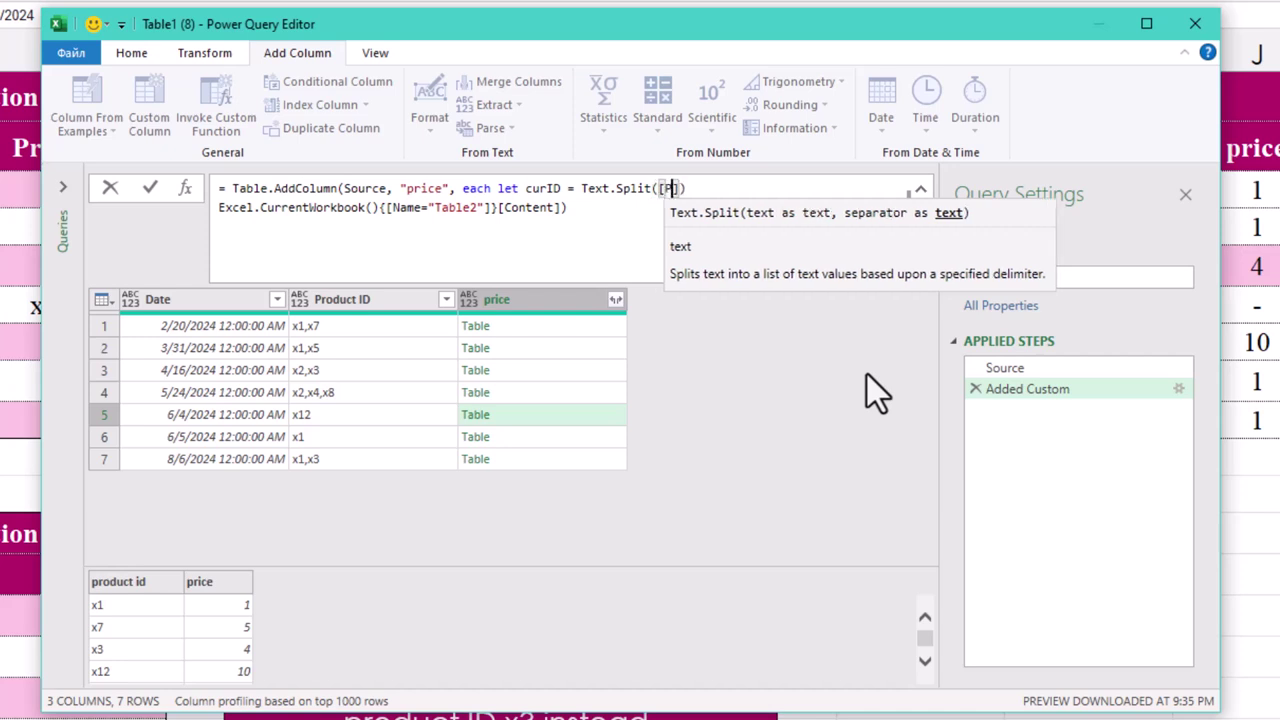
pyautogui.write('ct ID')
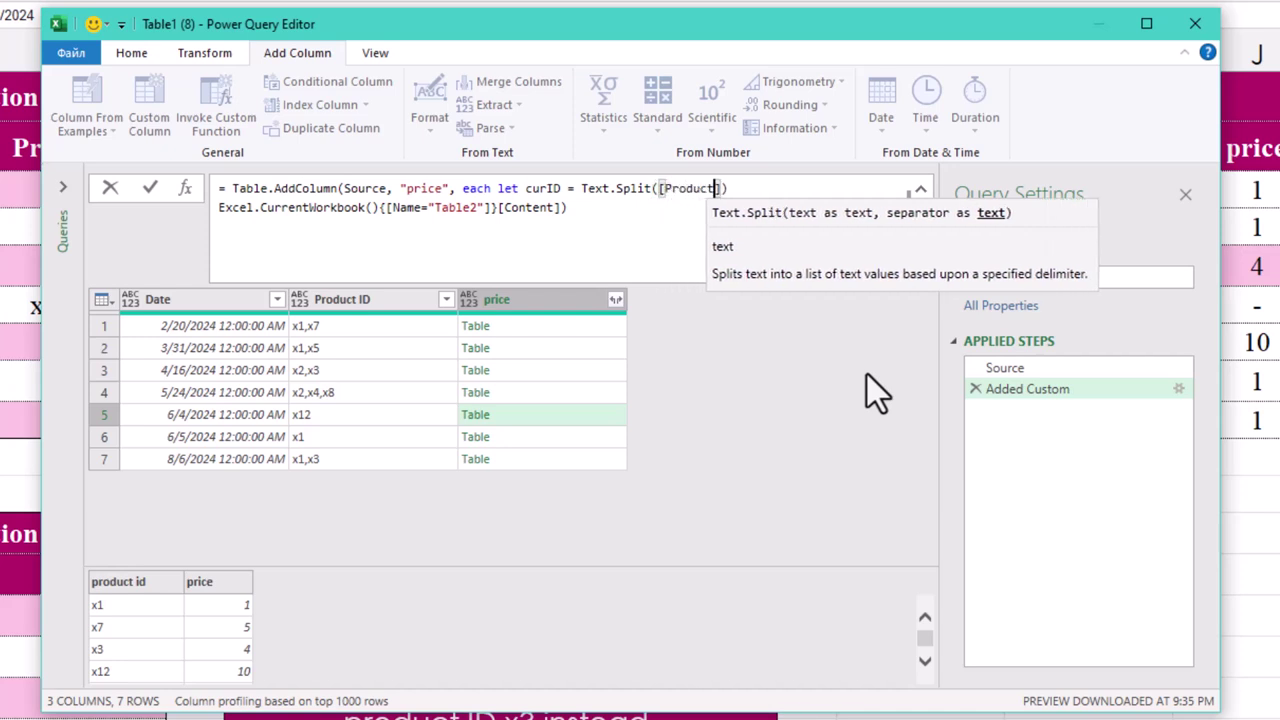
pyautogui.write('],",')
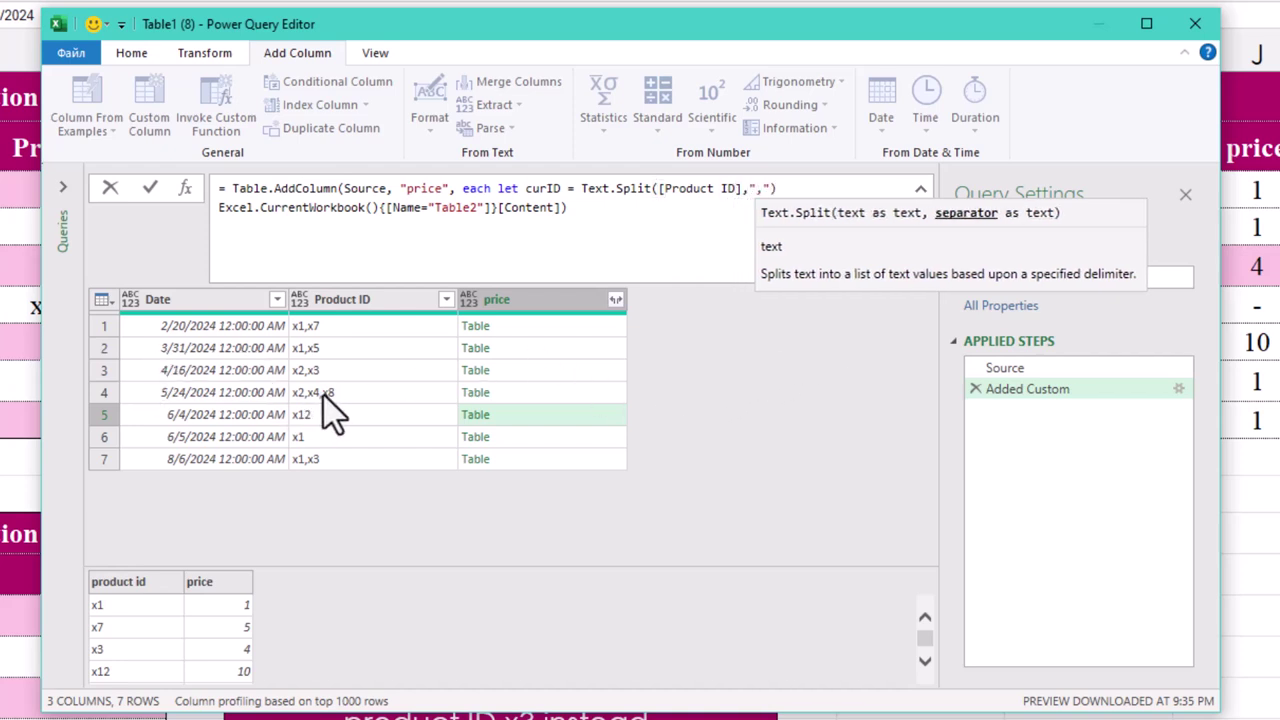
pyautogui.click(843, 190)
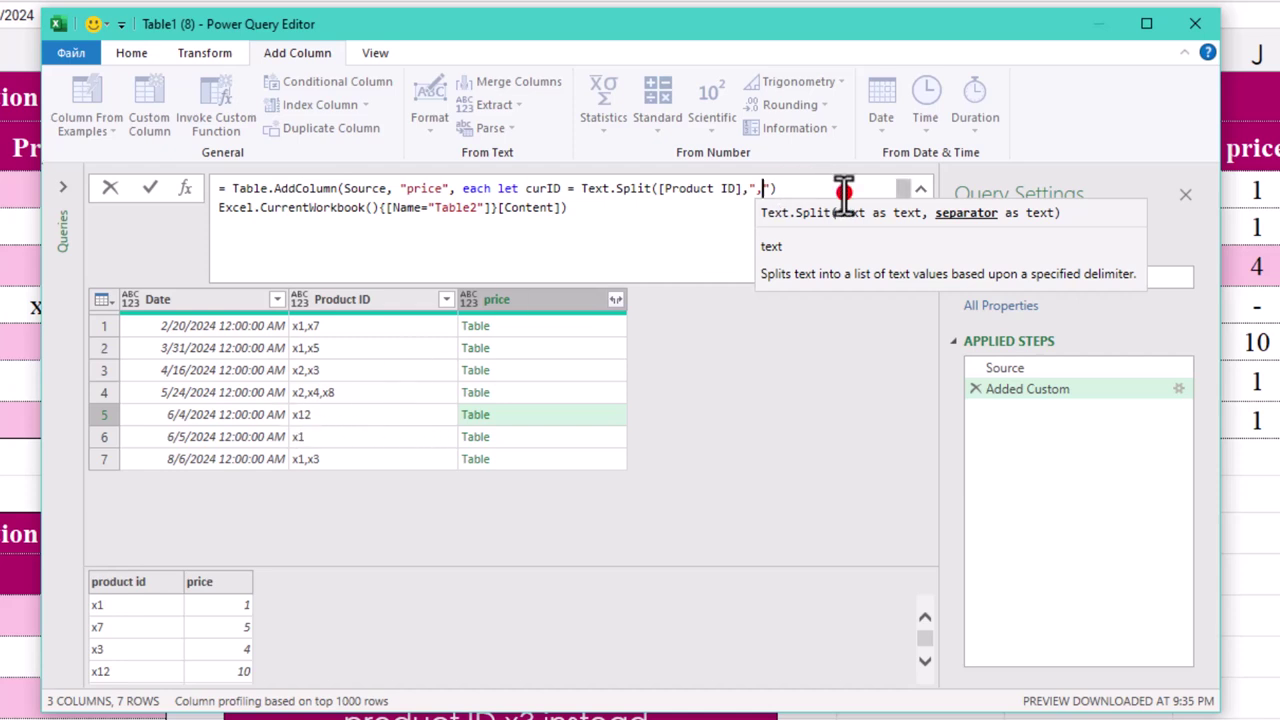
pyautogui.write('in')
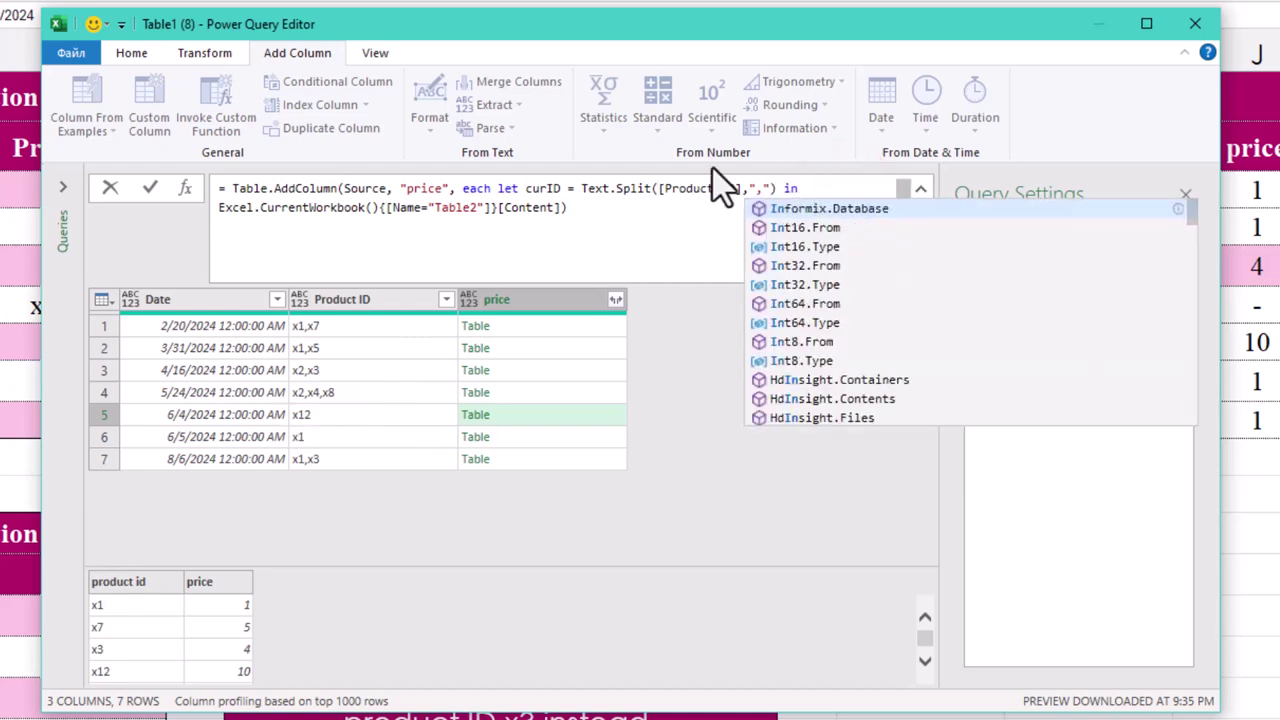
pyautogui.click(219, 205)
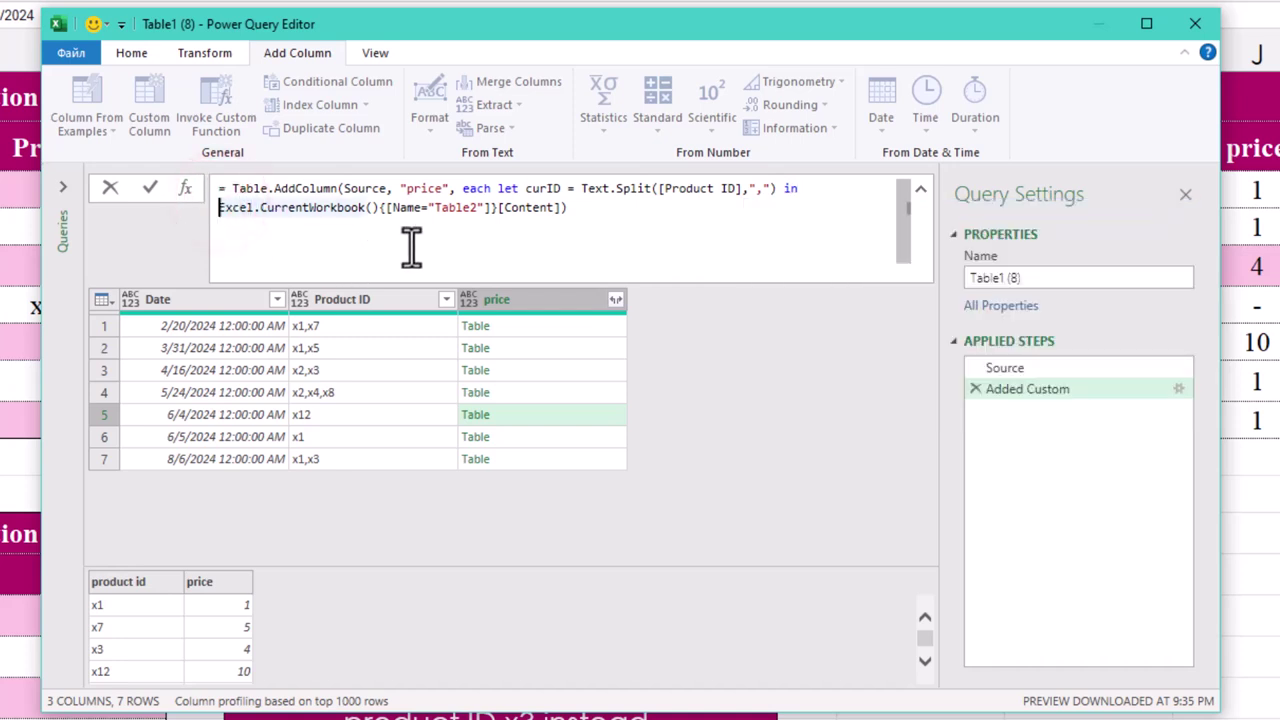
# Step: Wrap the Table2 reference in Table.SelectRows with 'each List.Contains(curID, [product id])' and commit
pyautogui.write('T')
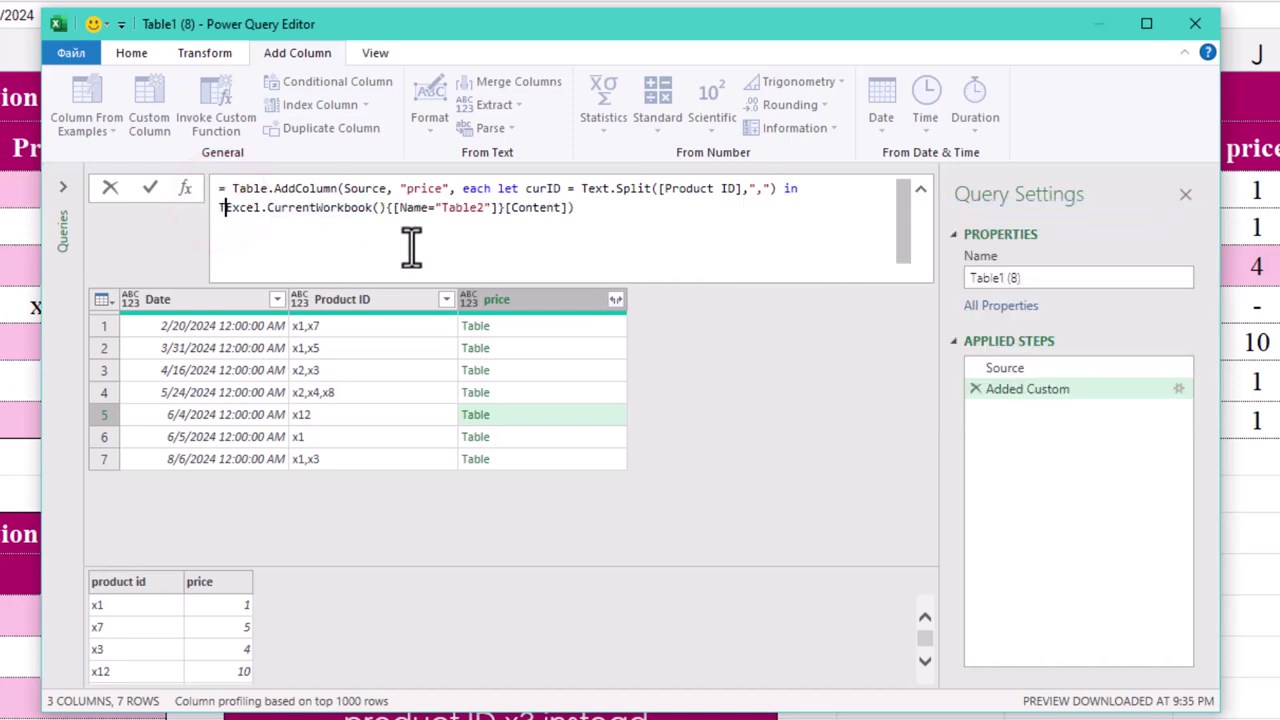
pyautogui.write('able.Se')
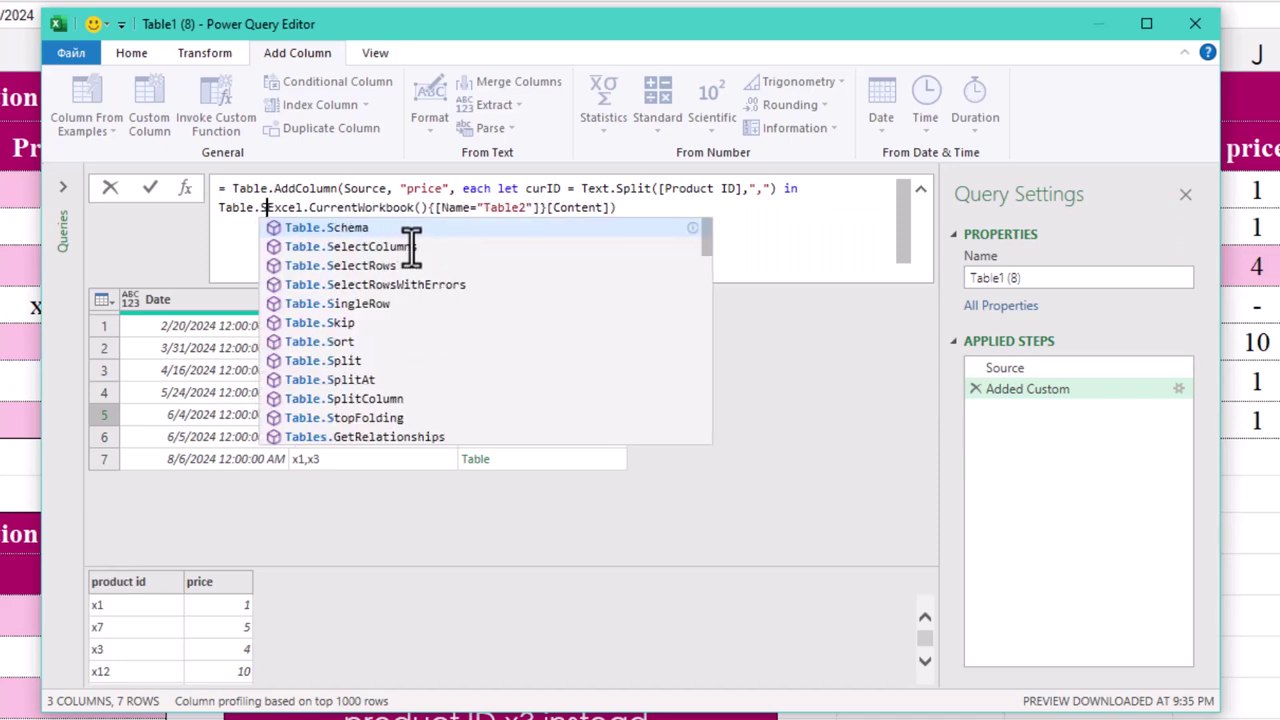
pyautogui.write('lectRows')
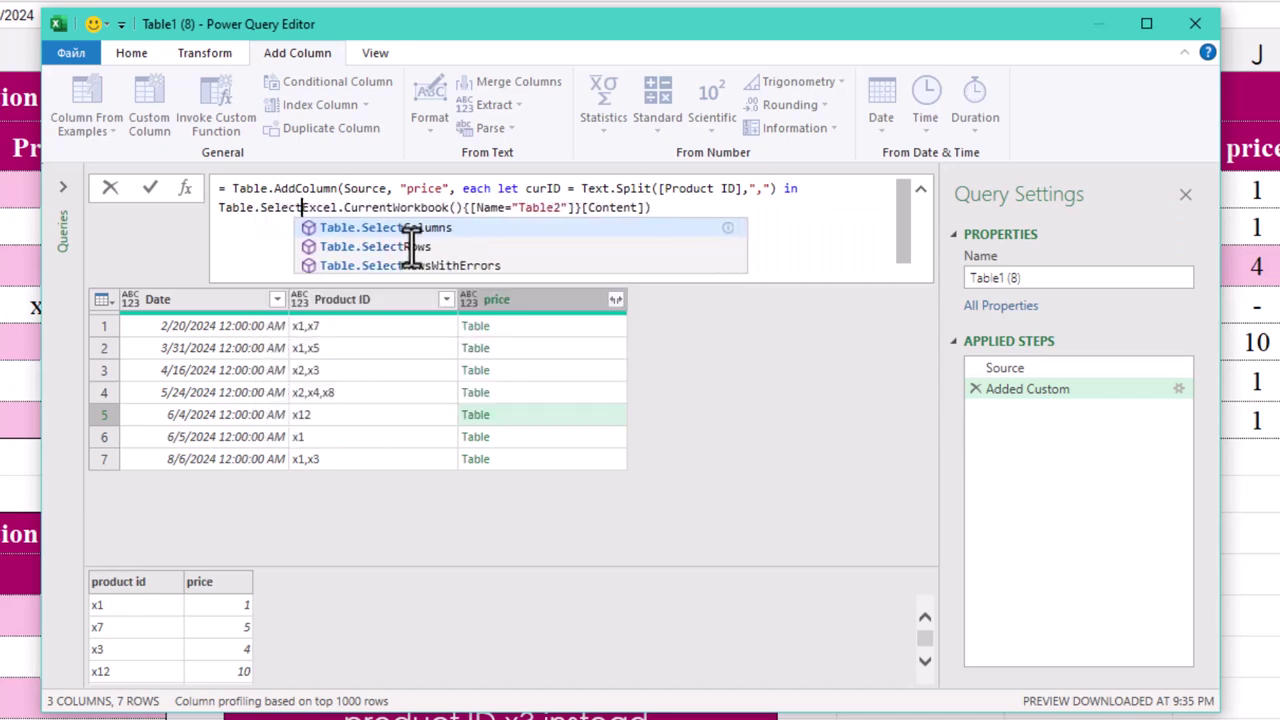
pyautogui.write('(')
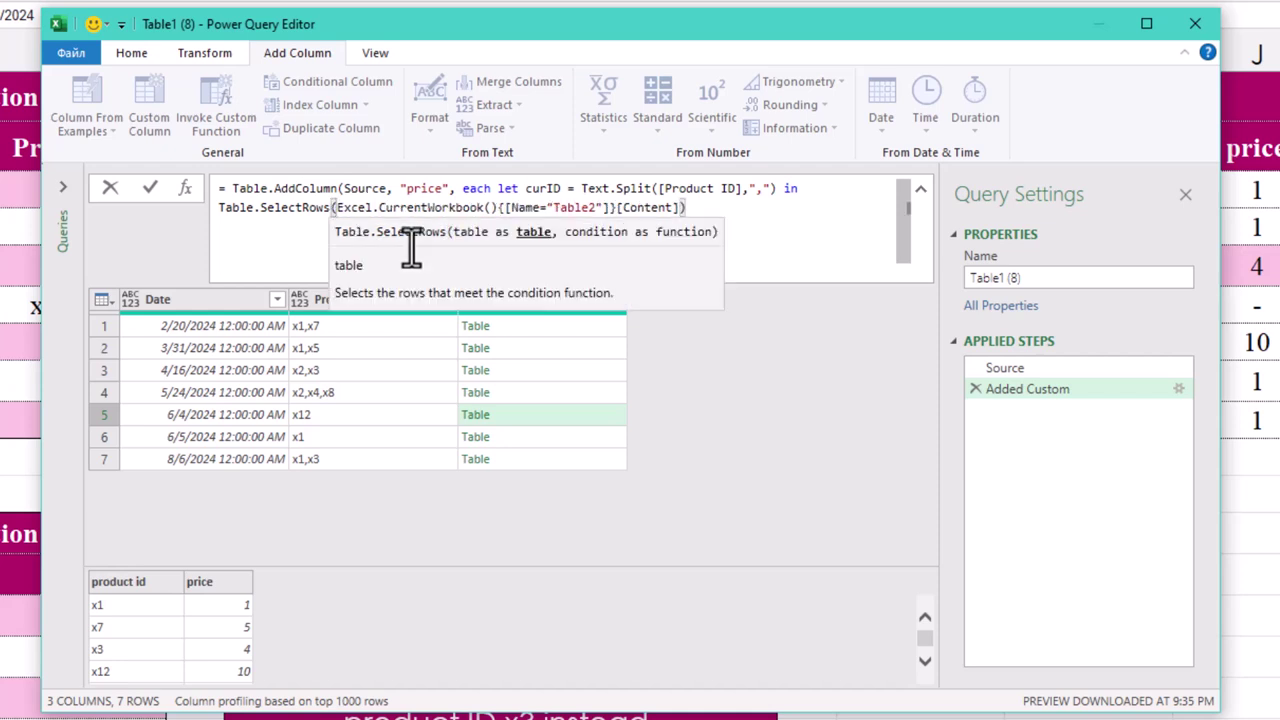
pyautogui.click(682, 205)
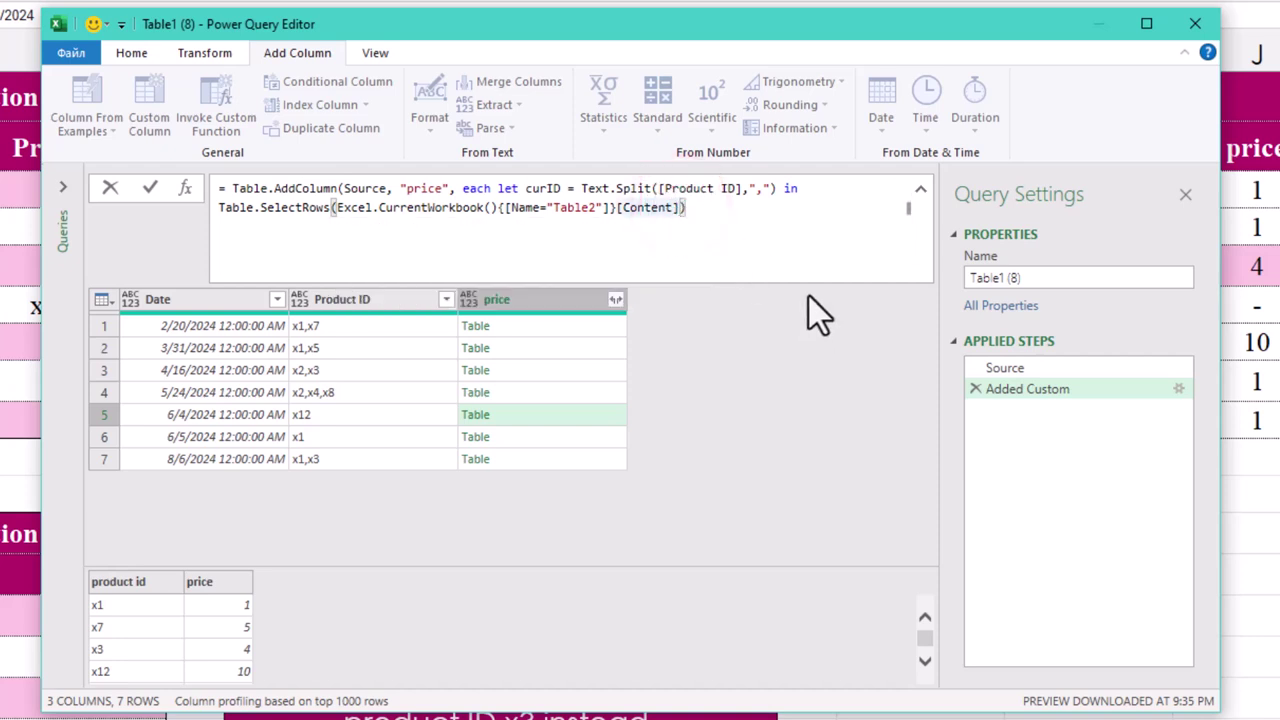
pyautogui.write(',')
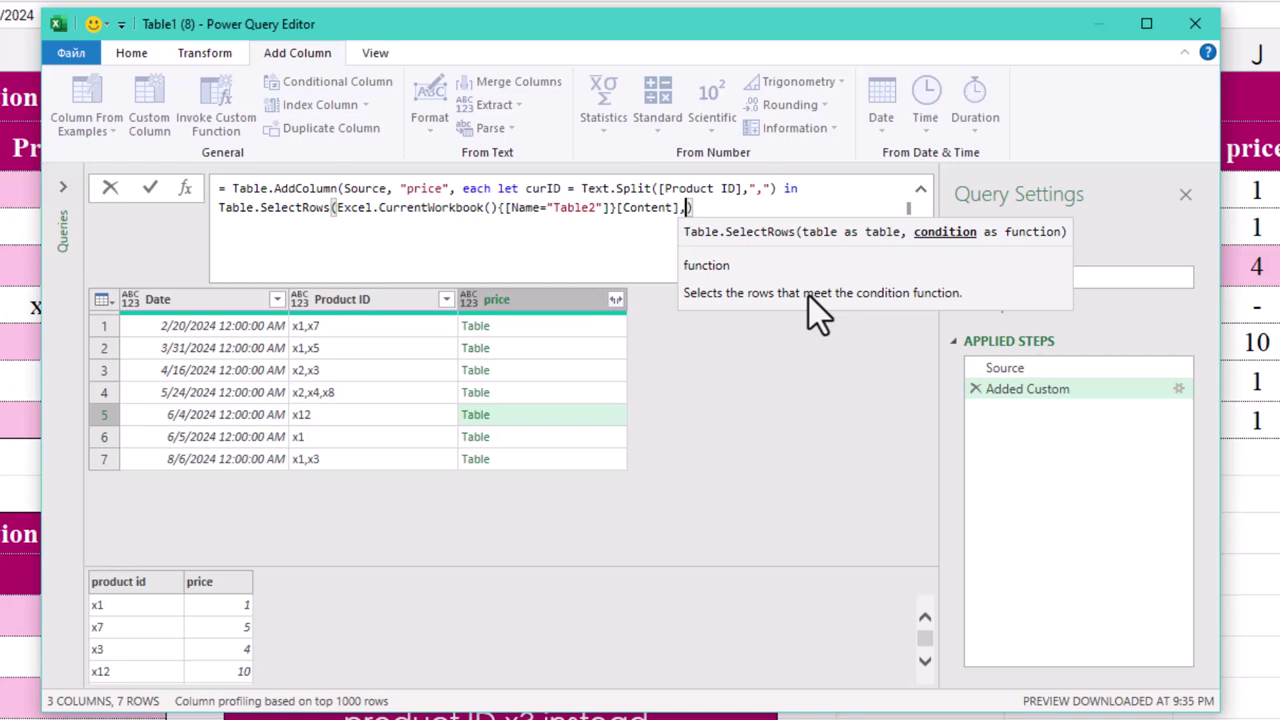
pyautogui.write(' each List.Contains(c')
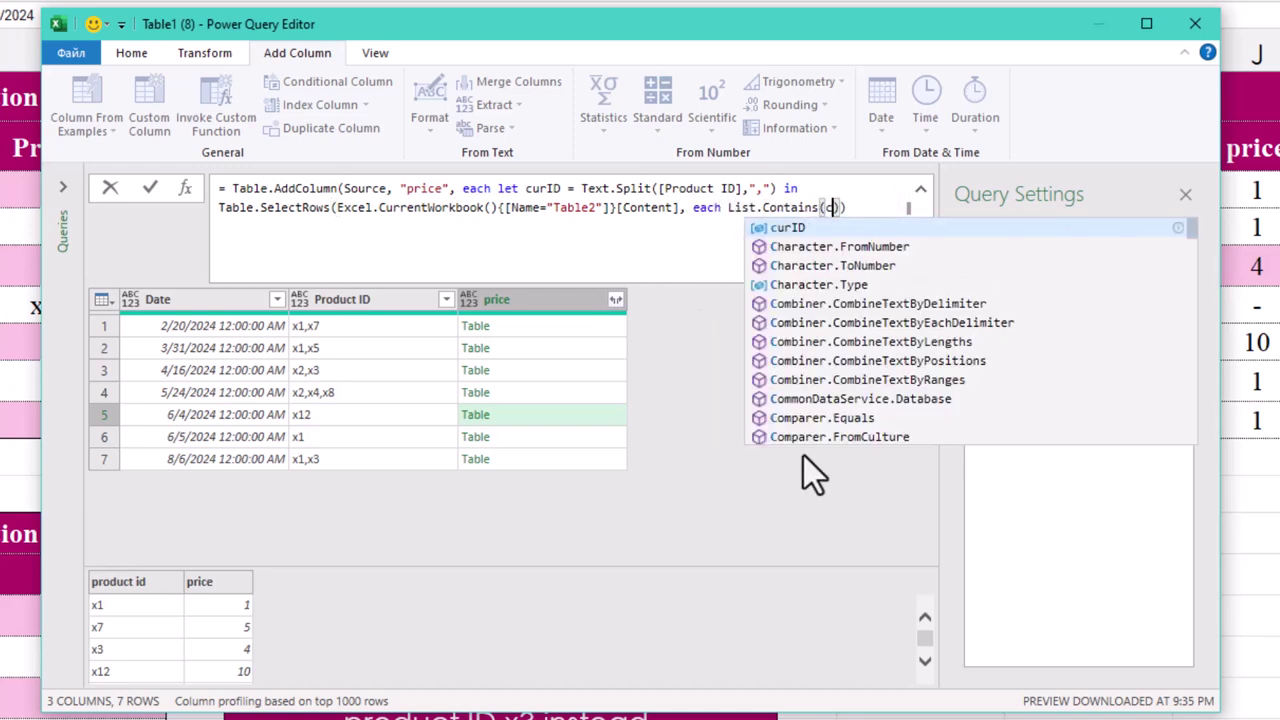
pyautogui.write('urID')
pyautogui.press('Tab')
pyautogui.write(',_')
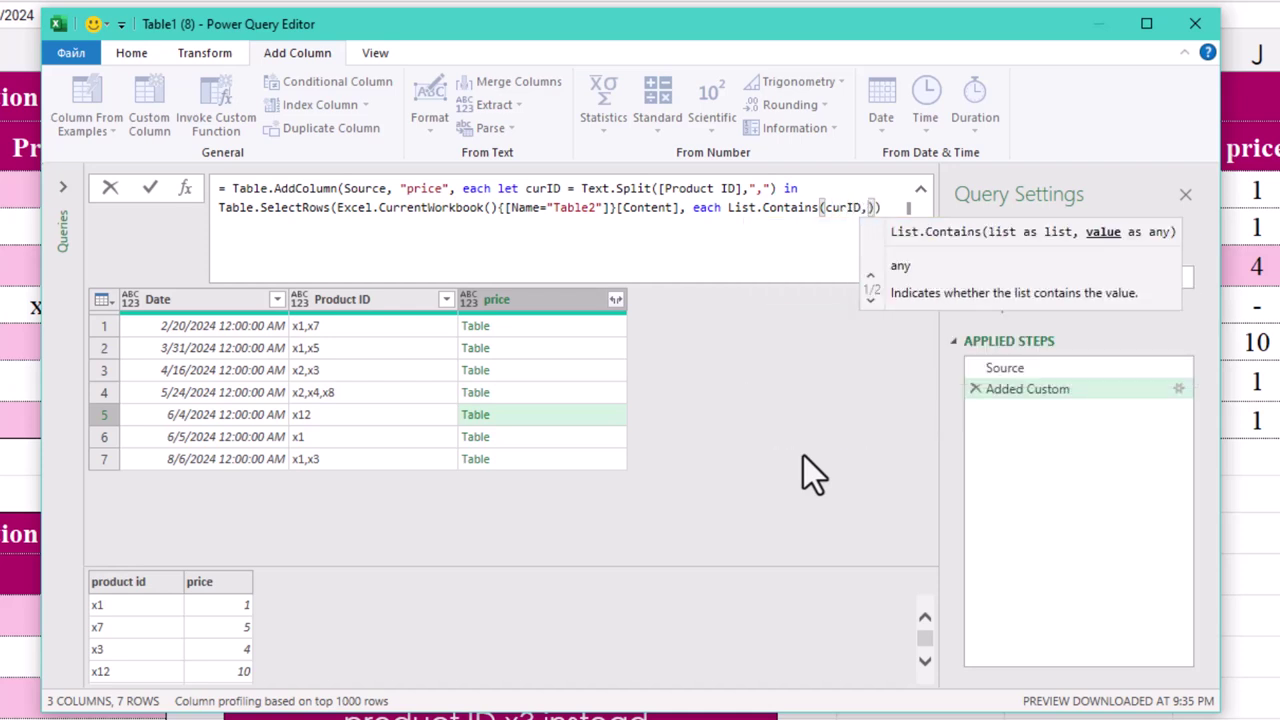
pyautogui.write(' [p')
pyautogui.write('roduct id]')
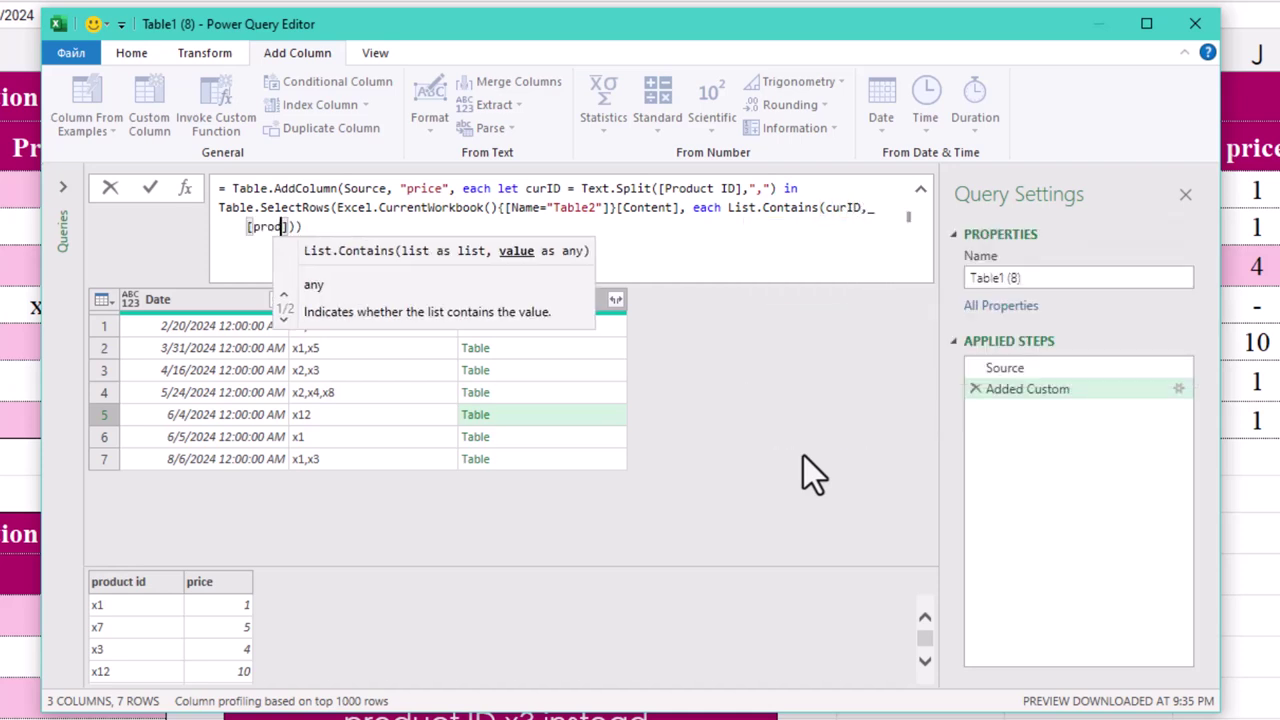
pyautogui.write(')')
pyautogui.press('Return')
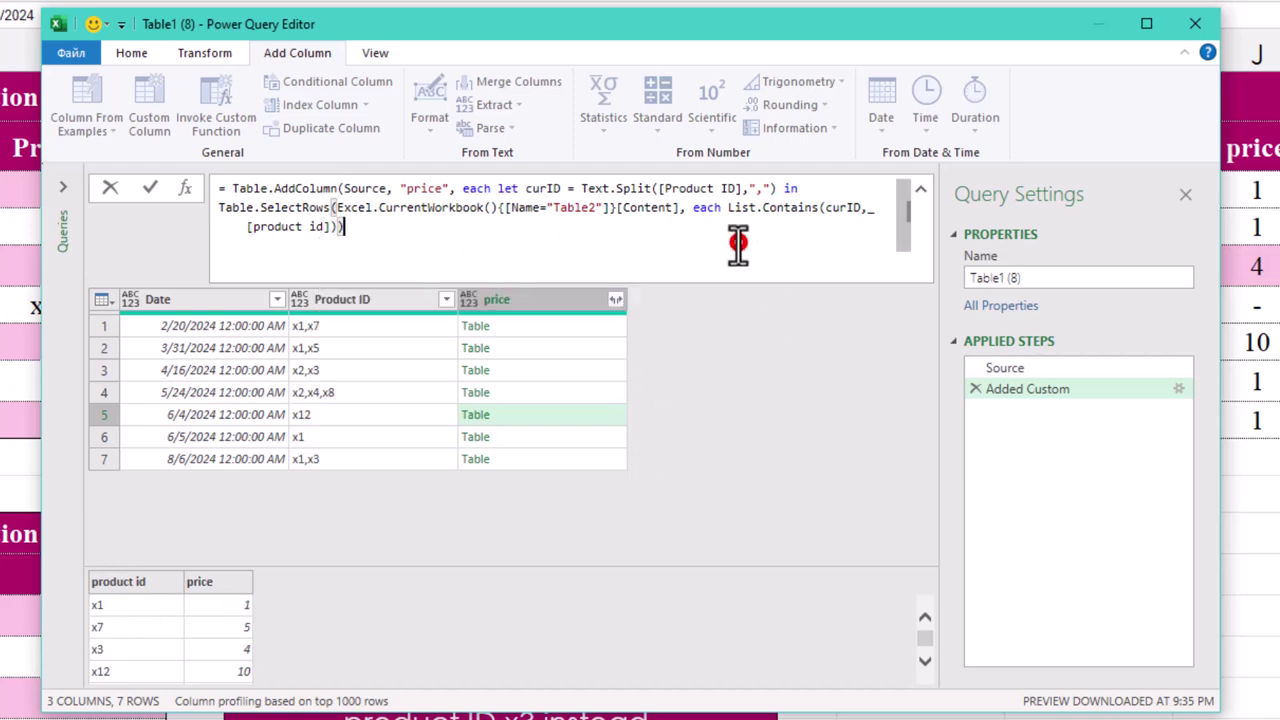
pyautogui.click(536, 325)
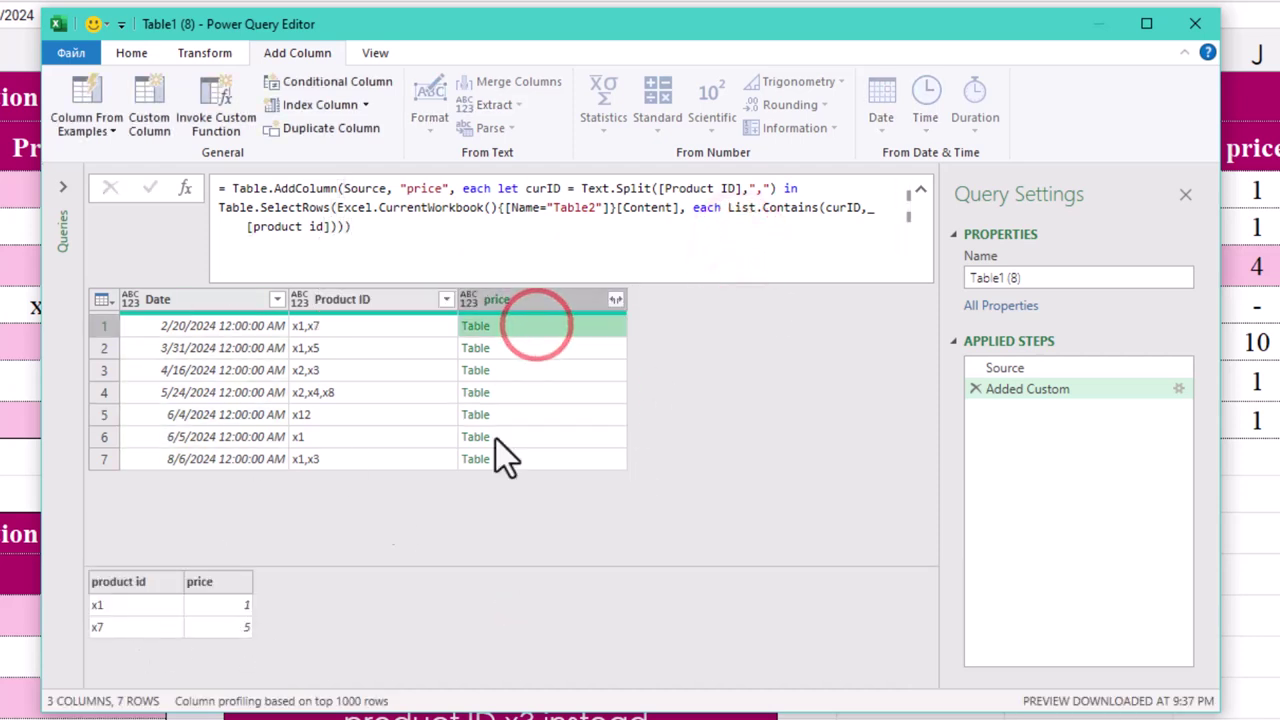
pyautogui.click(569, 348)
pyautogui.click(593, 369)
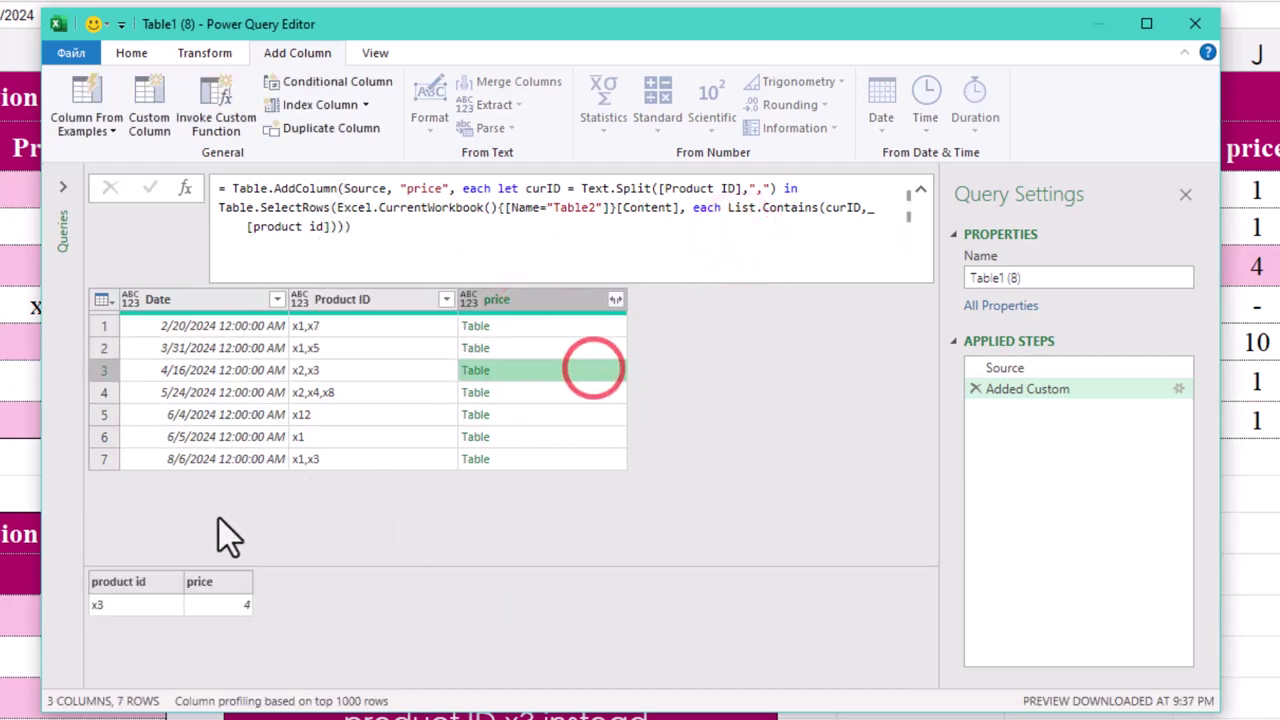
pyautogui.click(569, 398)
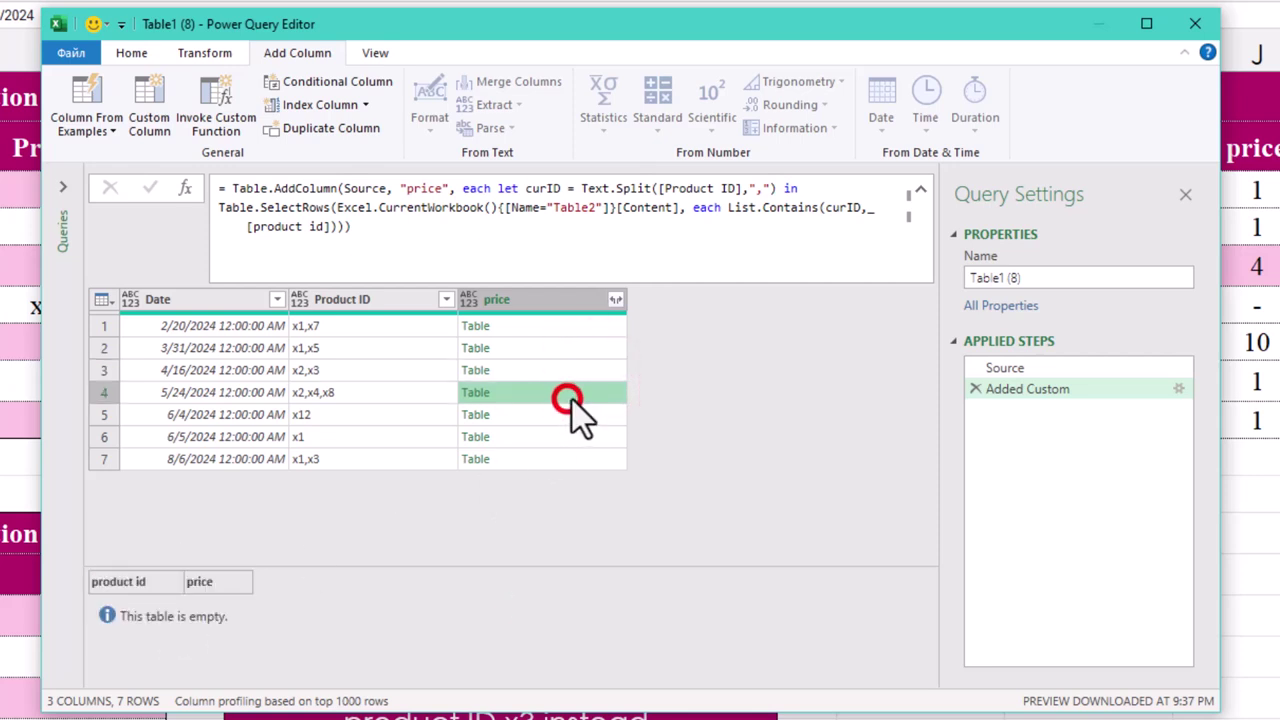
pyautogui.click(543, 418)
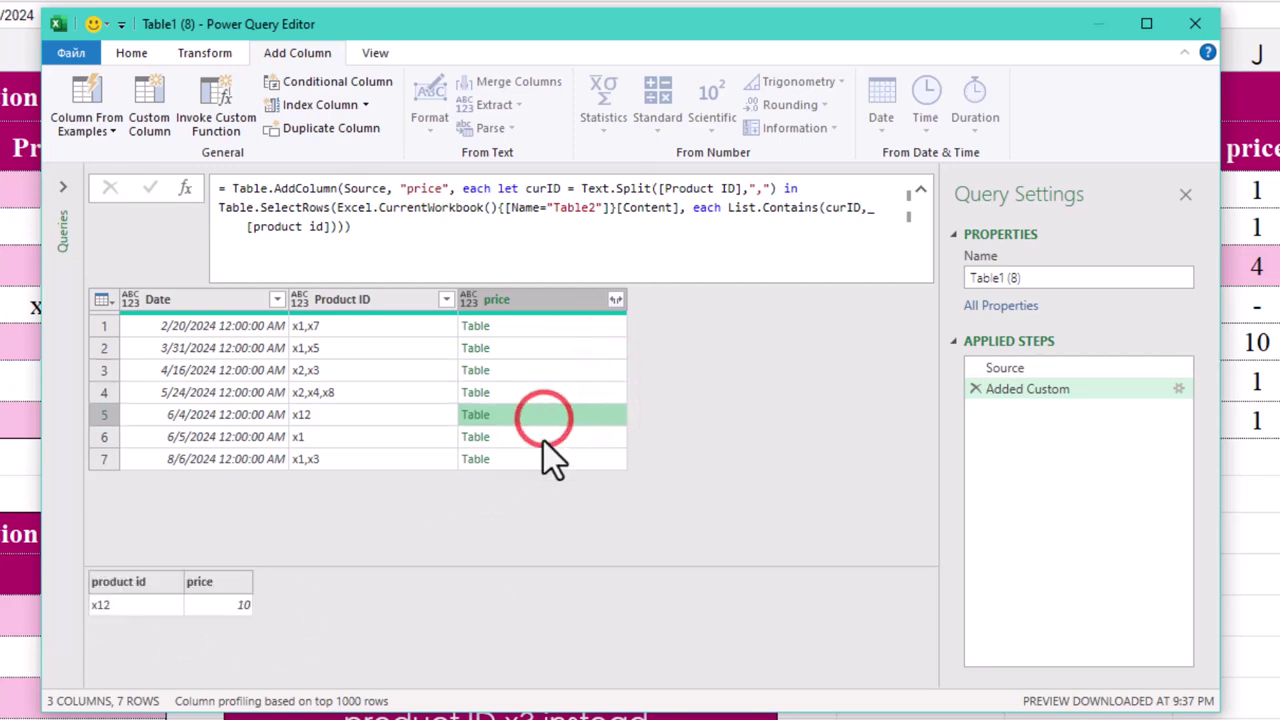
pyautogui.click(543, 437)
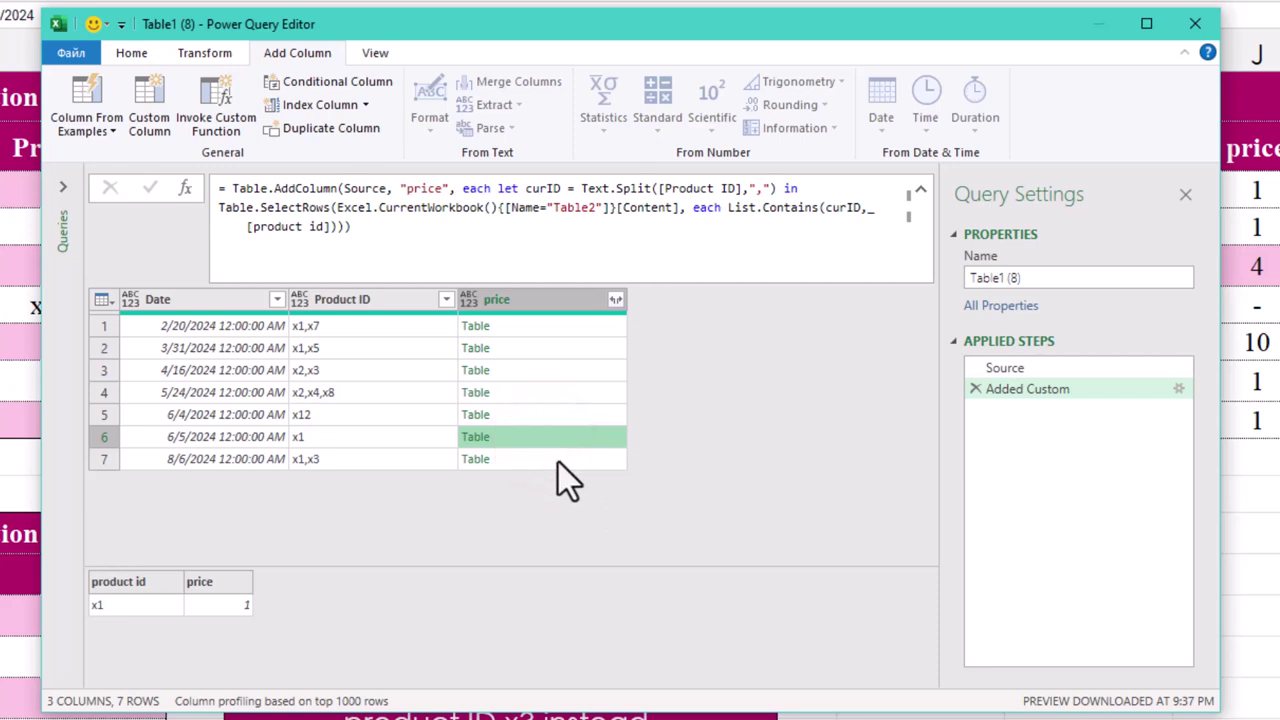
pyautogui.click(556, 460)
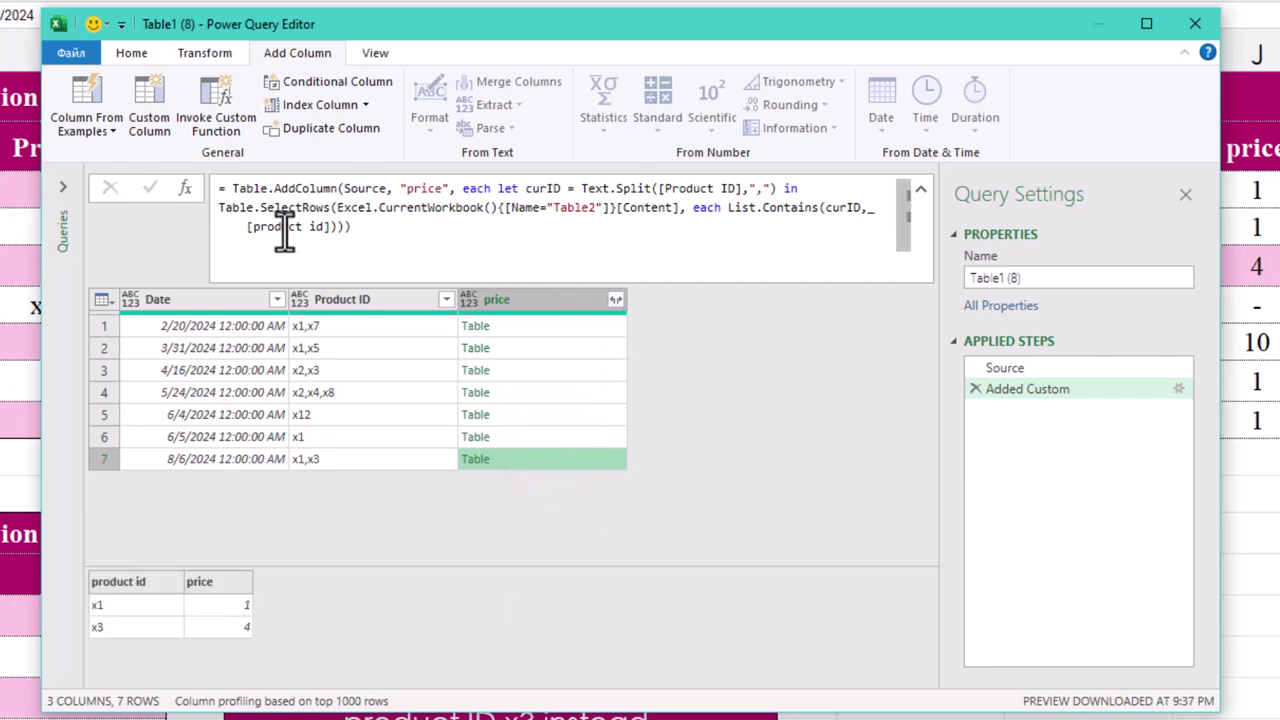
# Step: Commit the formula returning each row's [price] list and preview the lists in rows 1–3
pyautogui.click(340, 227)
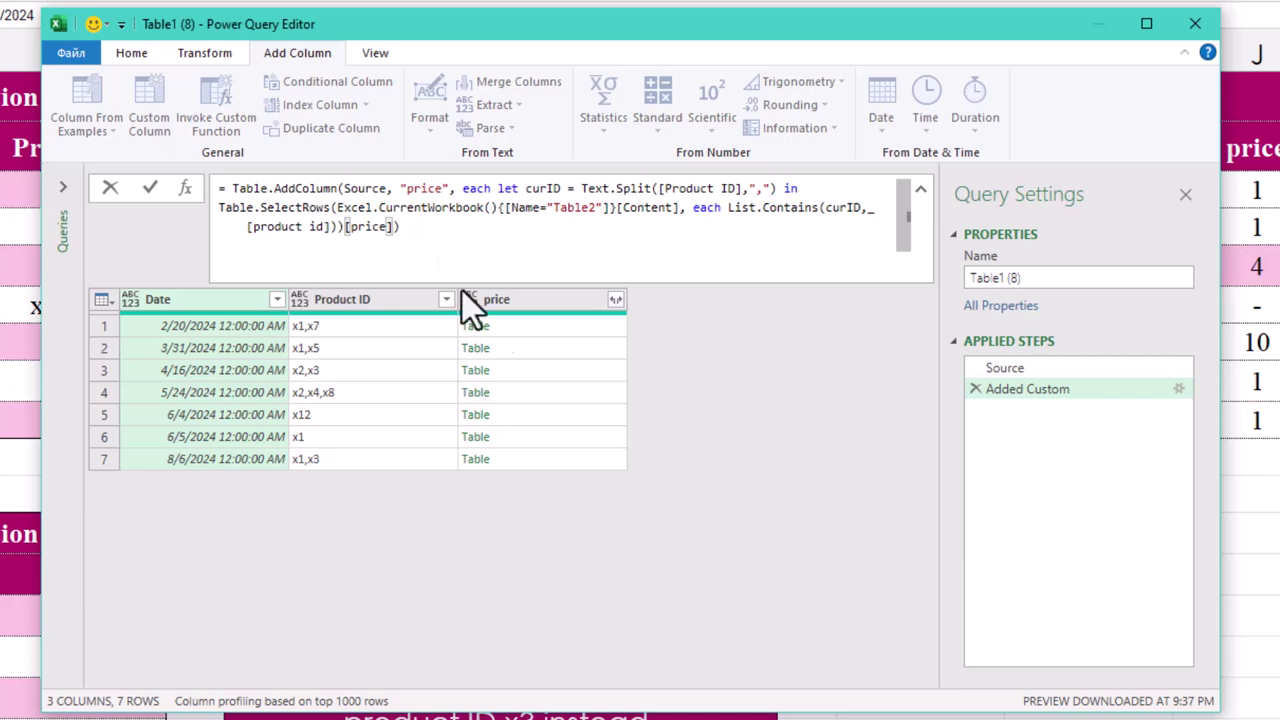
pyautogui.click(823, 391)
pyautogui.click(535, 324)
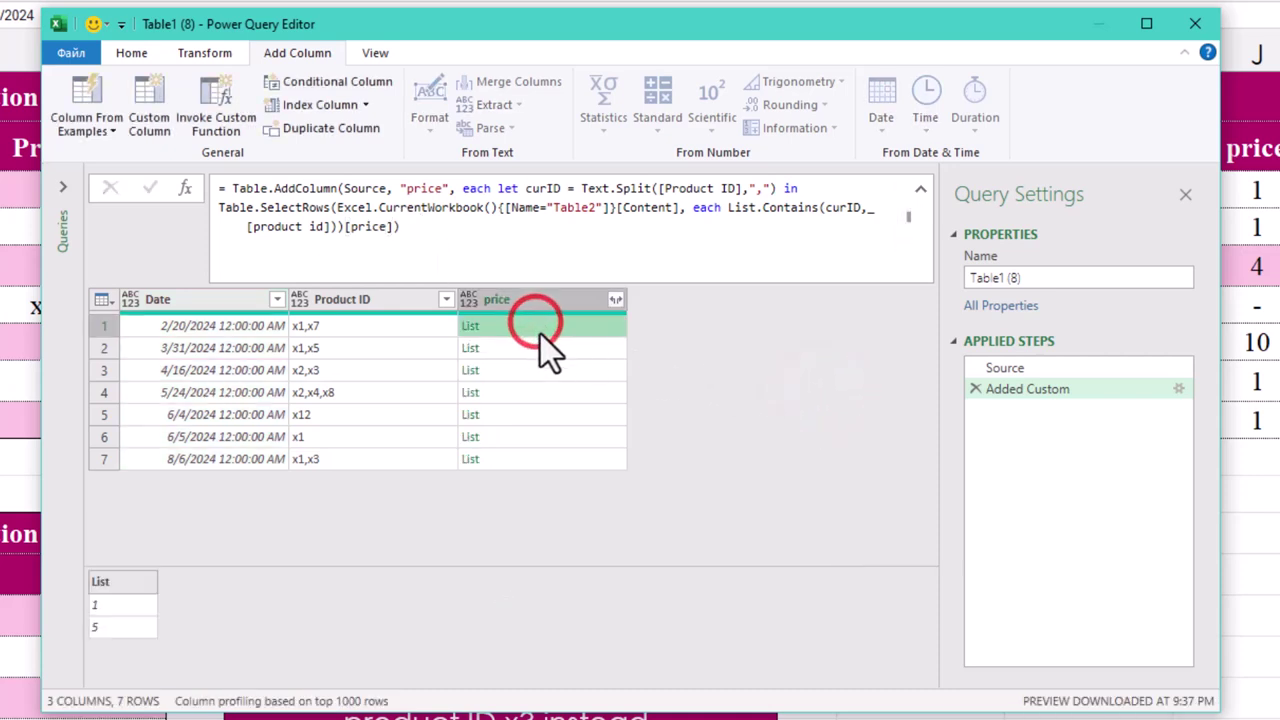
pyautogui.click(541, 346)
pyautogui.click(543, 371)
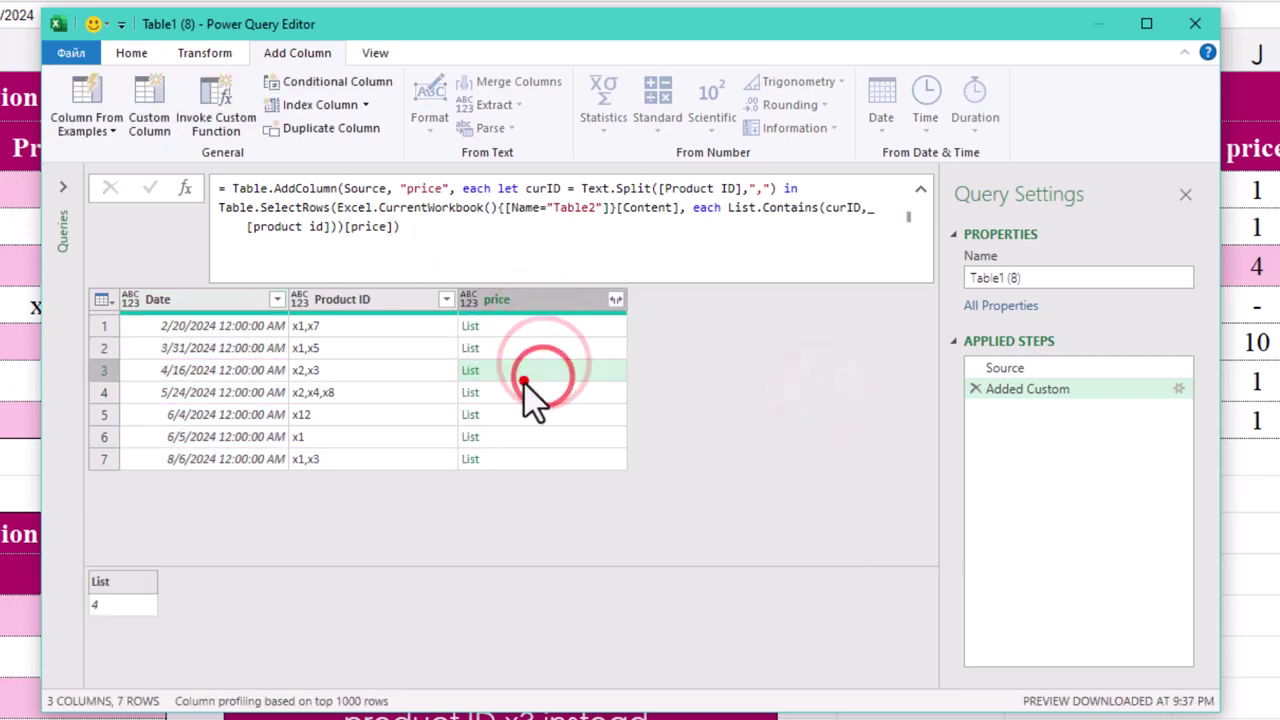
# Step: Append {0} after [price] to take each row's first matching price
pyautogui.click(396, 227)
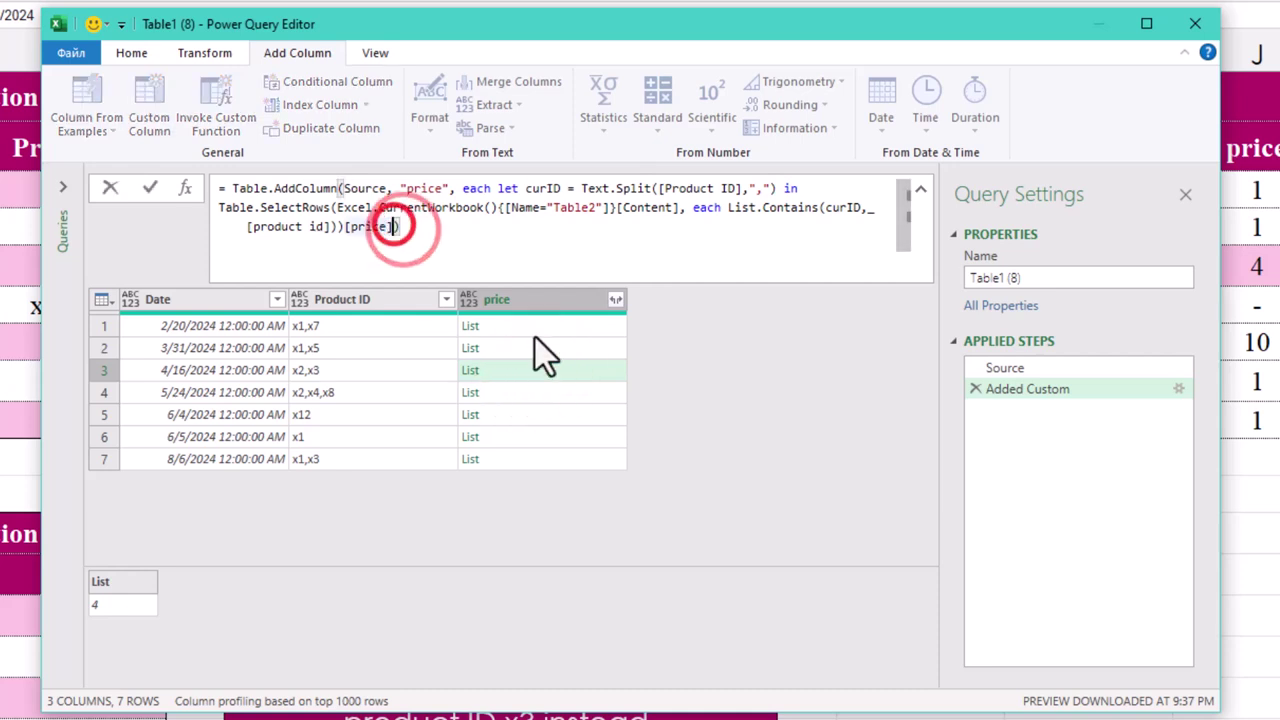
pyautogui.write('[]')
pyautogui.press('BackSpace')
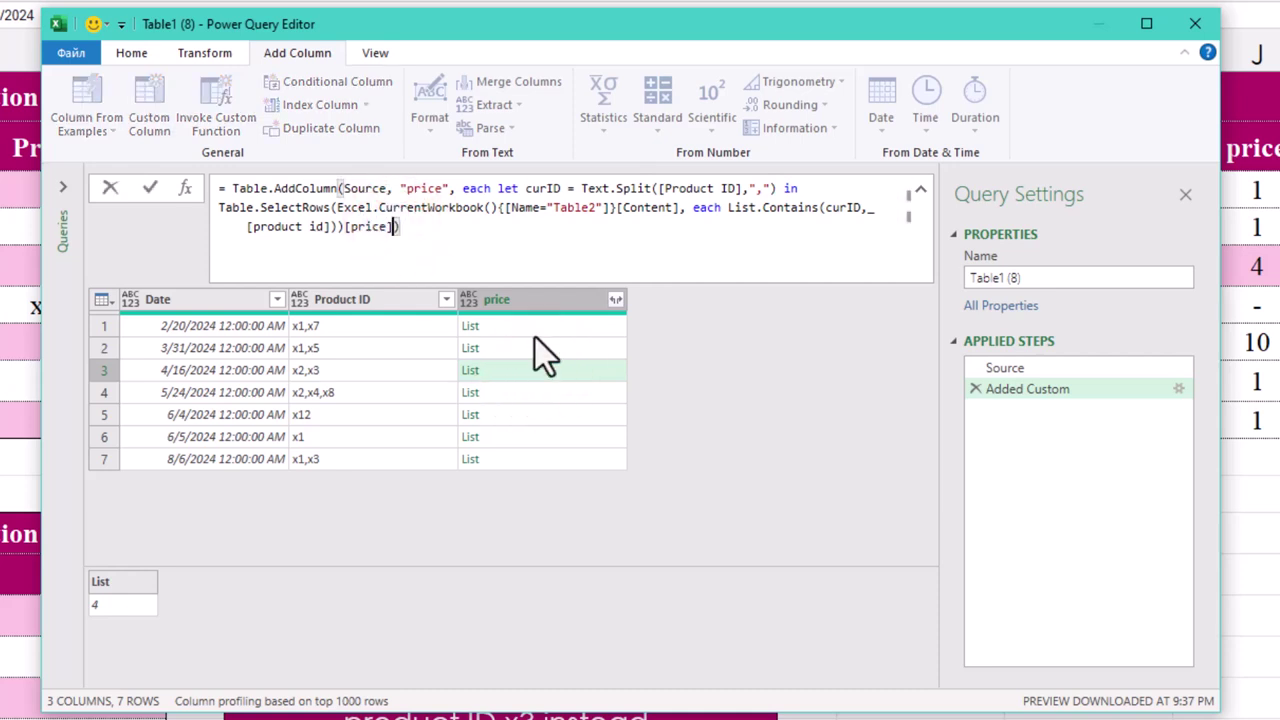
pyautogui.write('{0')
pyautogui.press('Return')
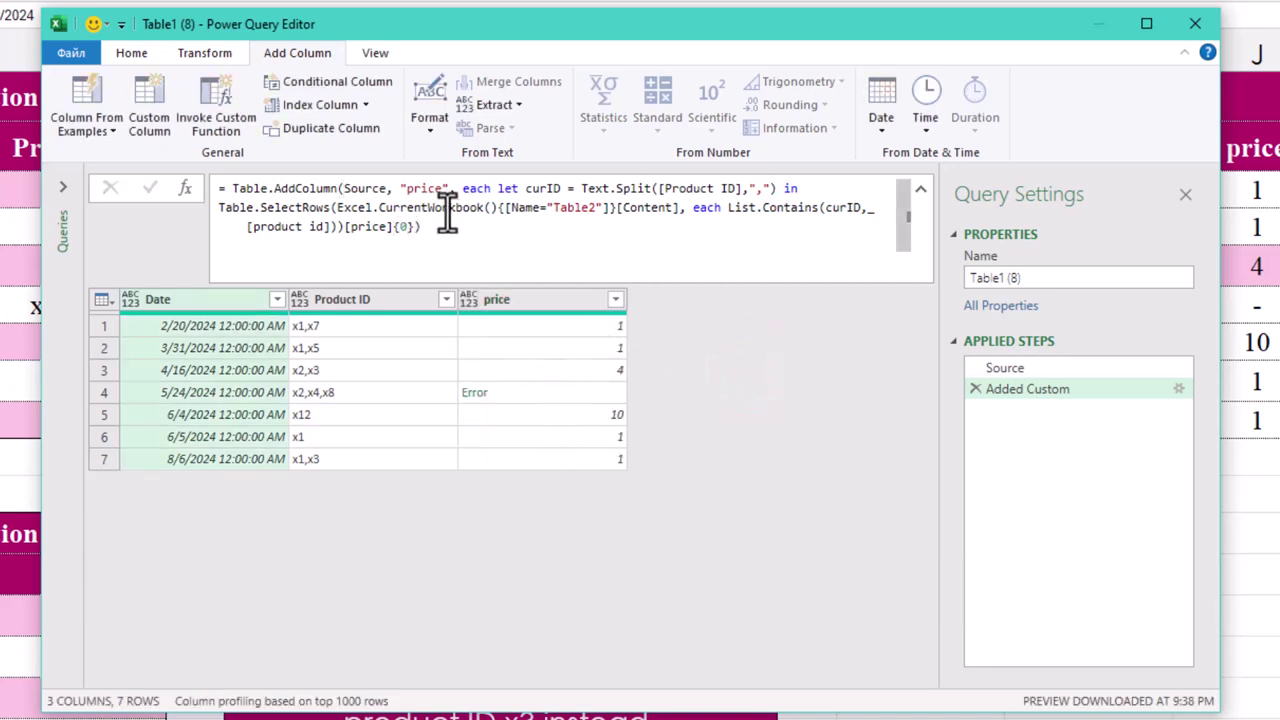
# Step: Wrap the price formula in try … otherwise "-" so row 4 shows a dash
pyautogui.click(595, 393)
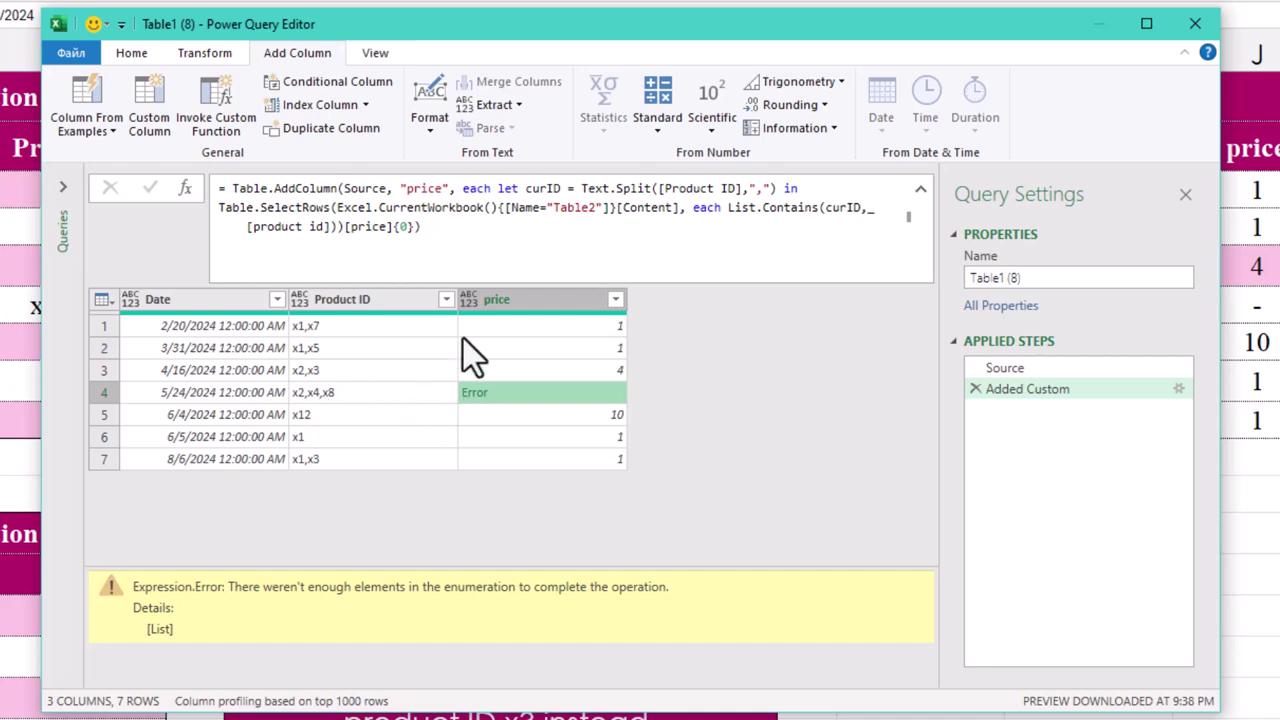
pyautogui.click(497, 186)
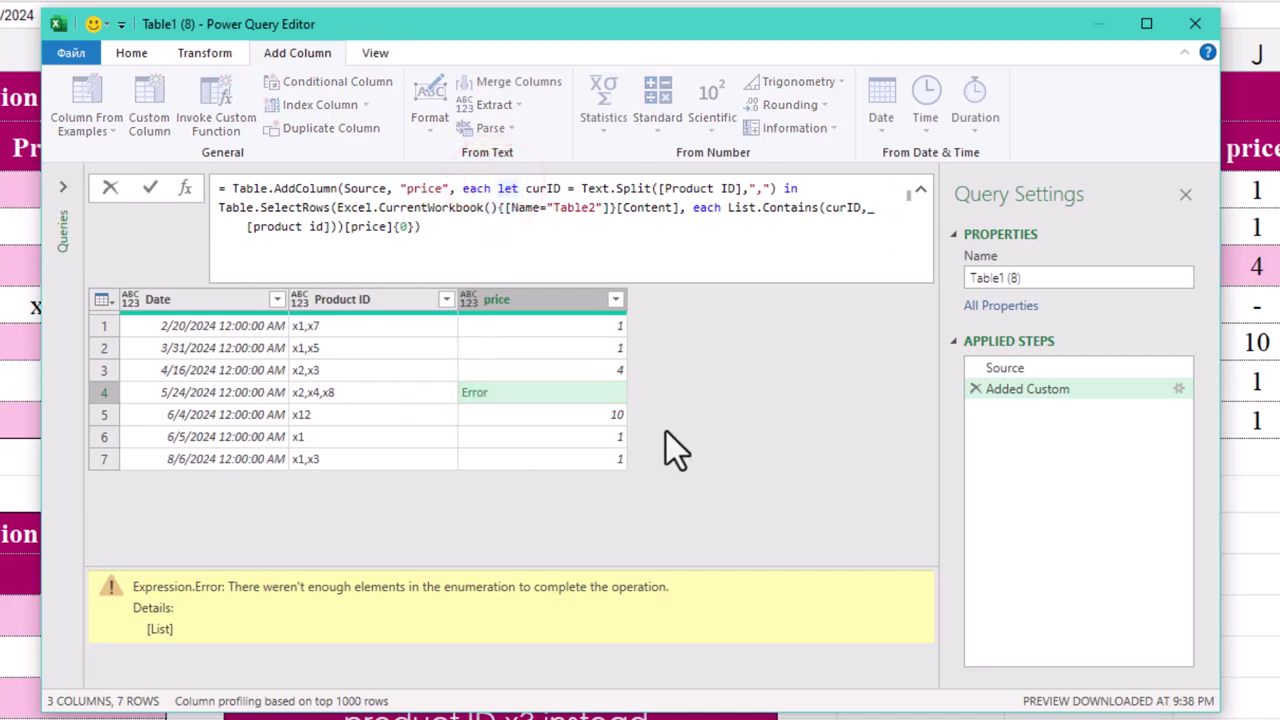
pyautogui.write('try')
pyautogui.click(414, 226)
pyautogui.write('otherwise ')
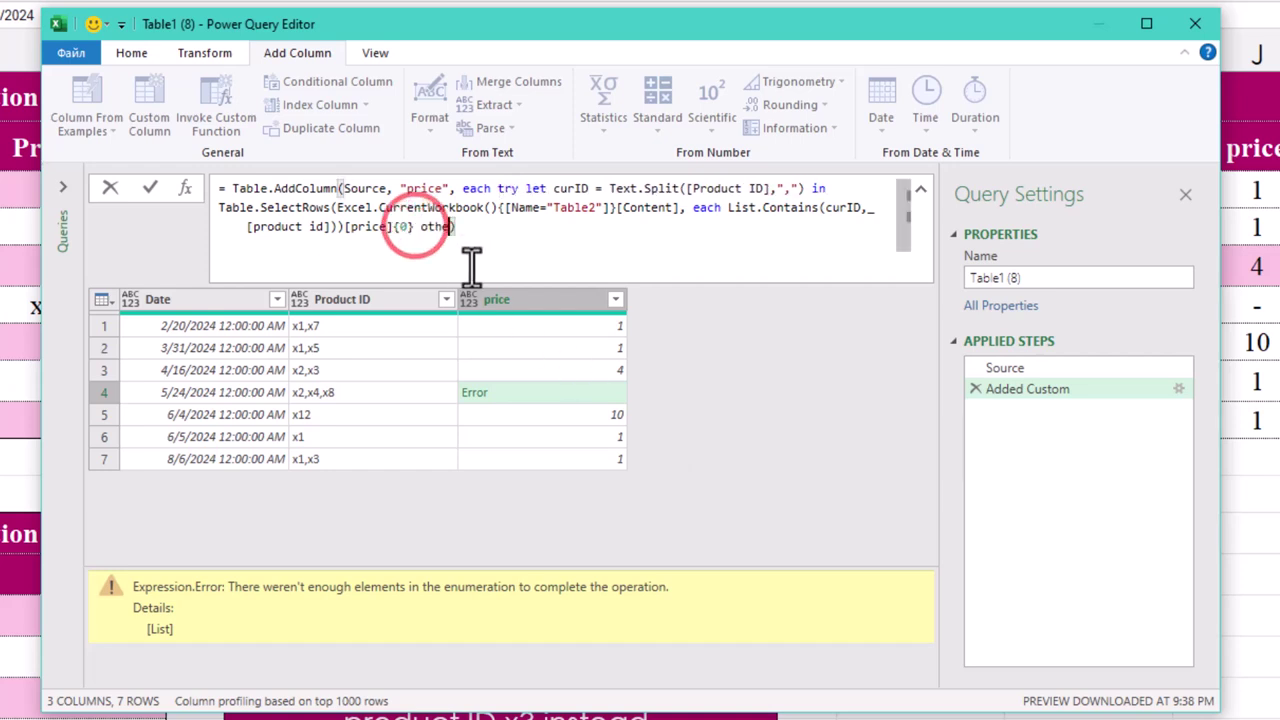
pyautogui.write('"-')
pyautogui.click(769, 362)
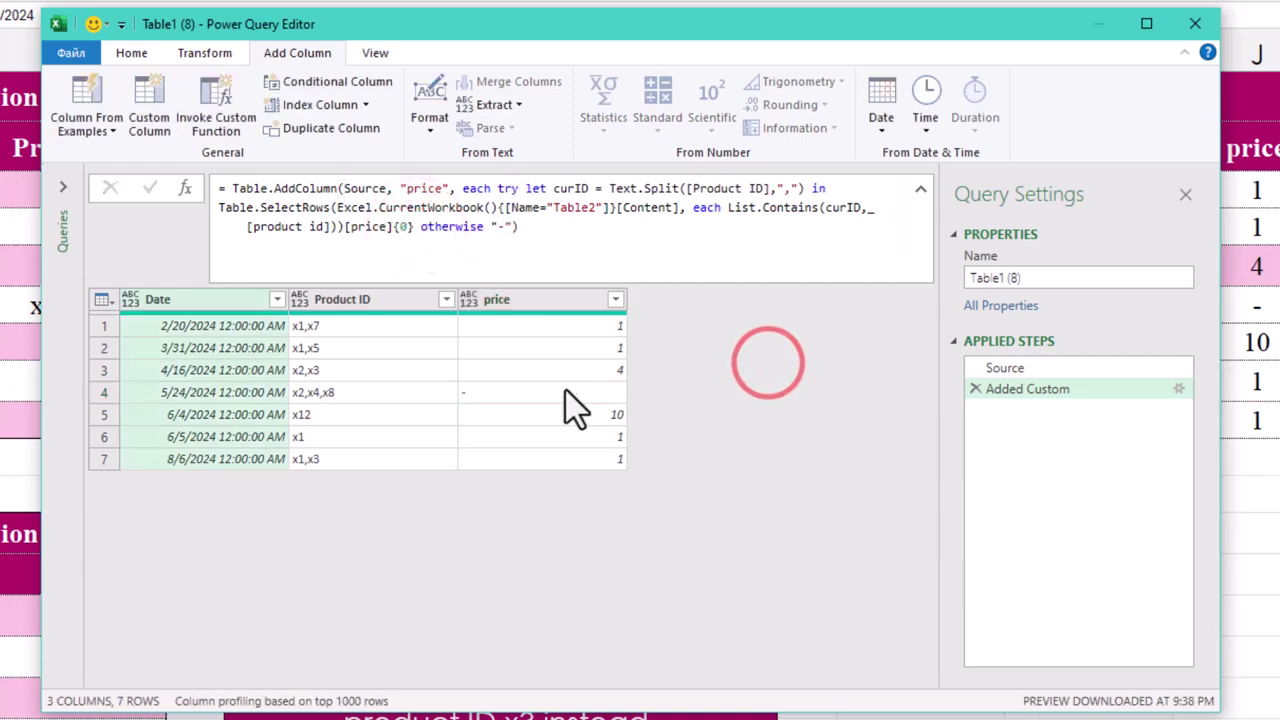
pyautogui.click(487, 400)
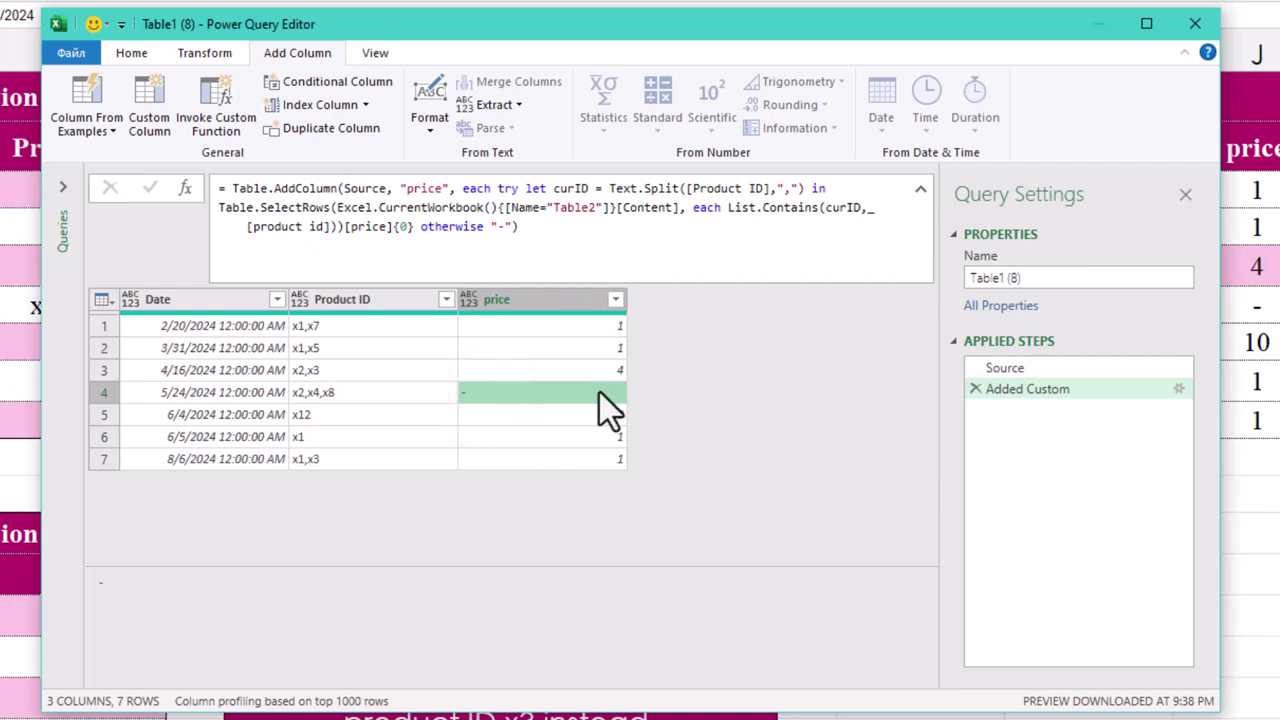